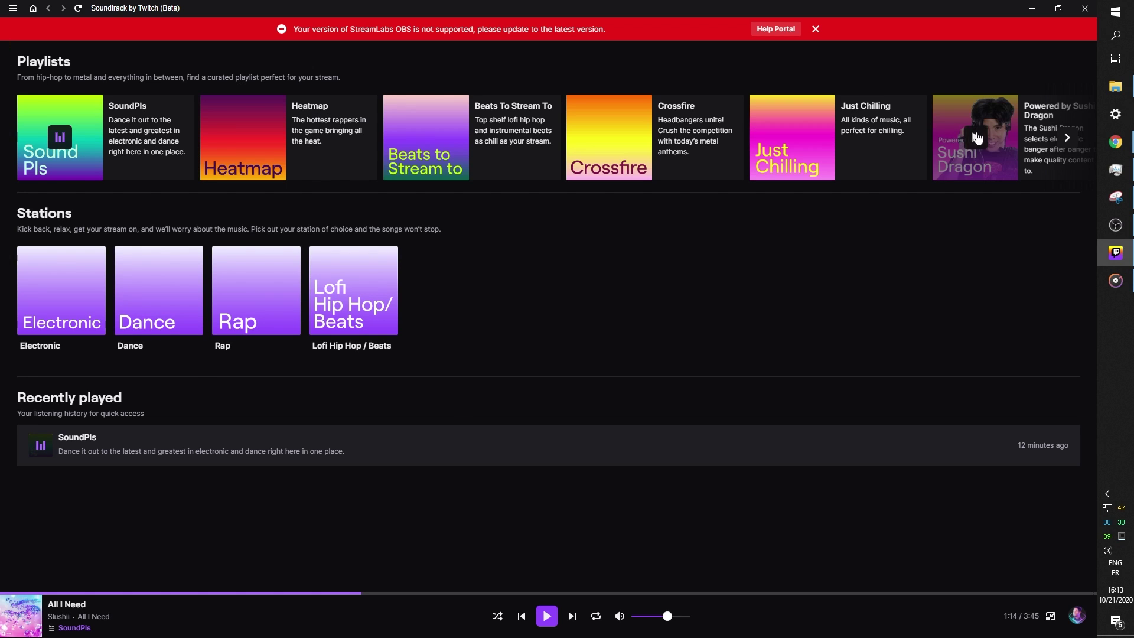
# Scroll the Playlists carousel right to reveal more playlists like Float and Release Spotlight
pyautogui.click(1068, 139)
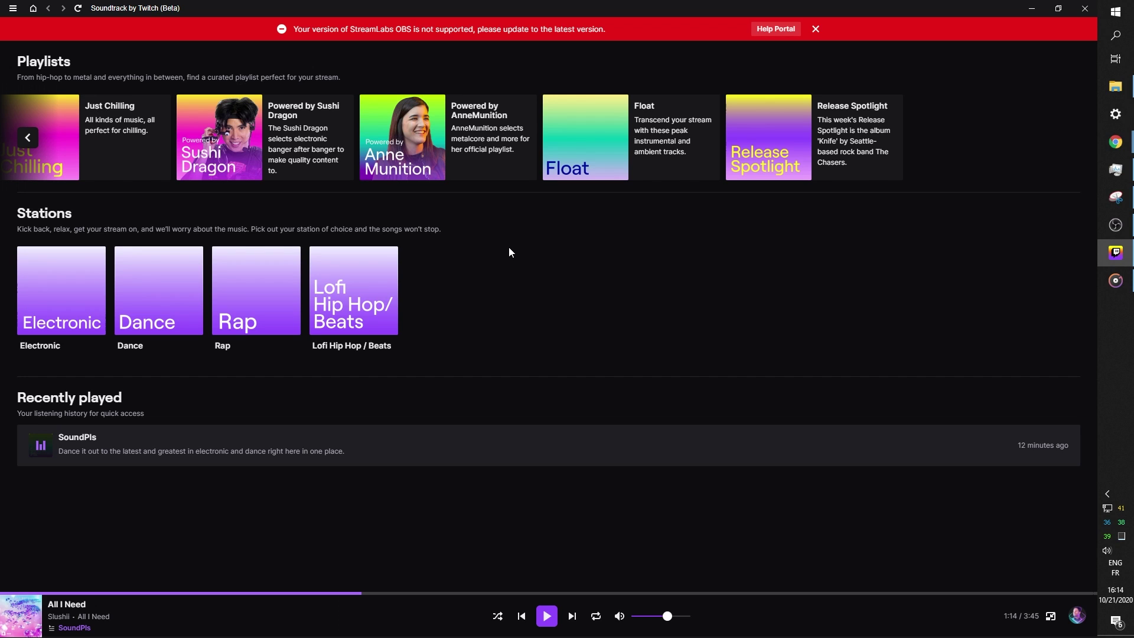
# Place the OBS window over Soundtrack, showing the CAPTURE scene's VOD Audio for Soundtrack source
pyautogui.click(1115, 225)
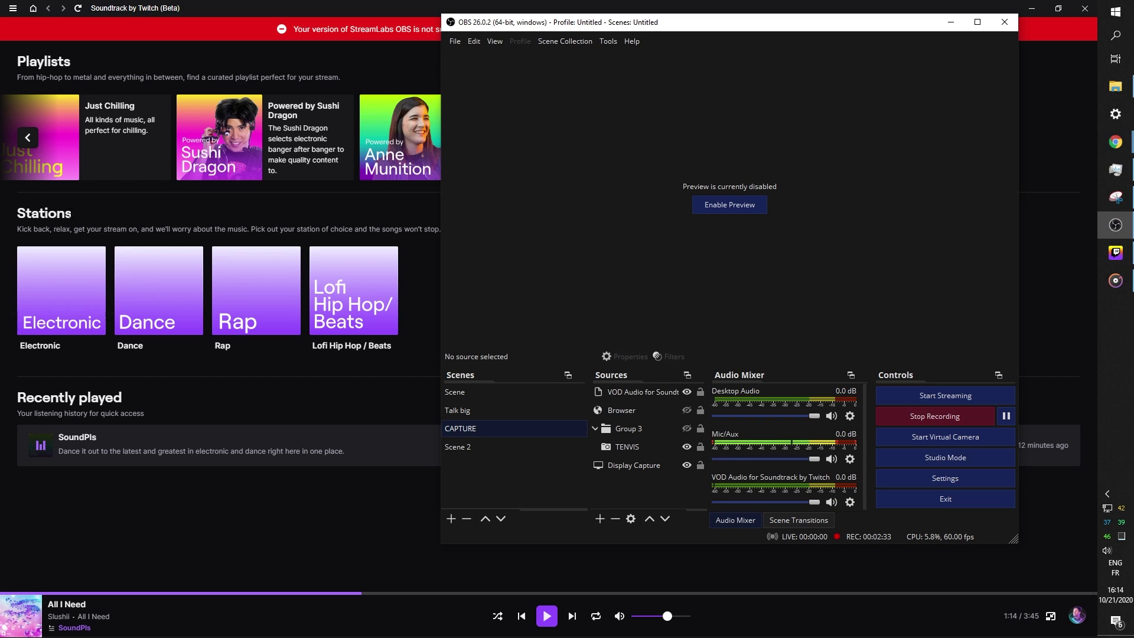
pyautogui.moveTo(681, 28); pyautogui.dragTo(494, 93)
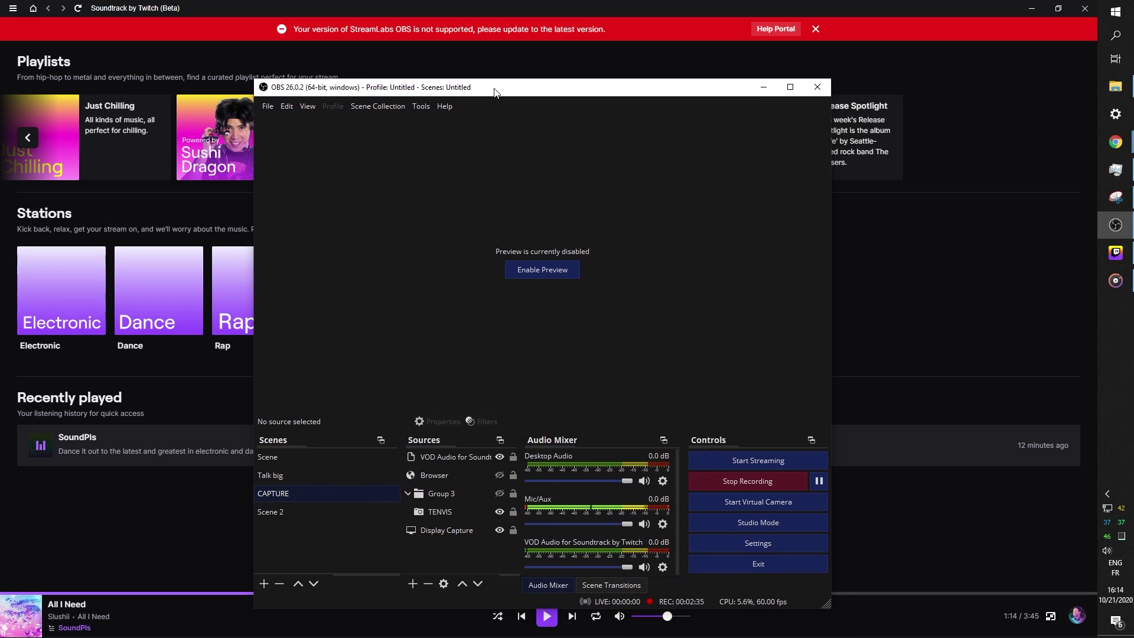
pyautogui.click(214, 57)
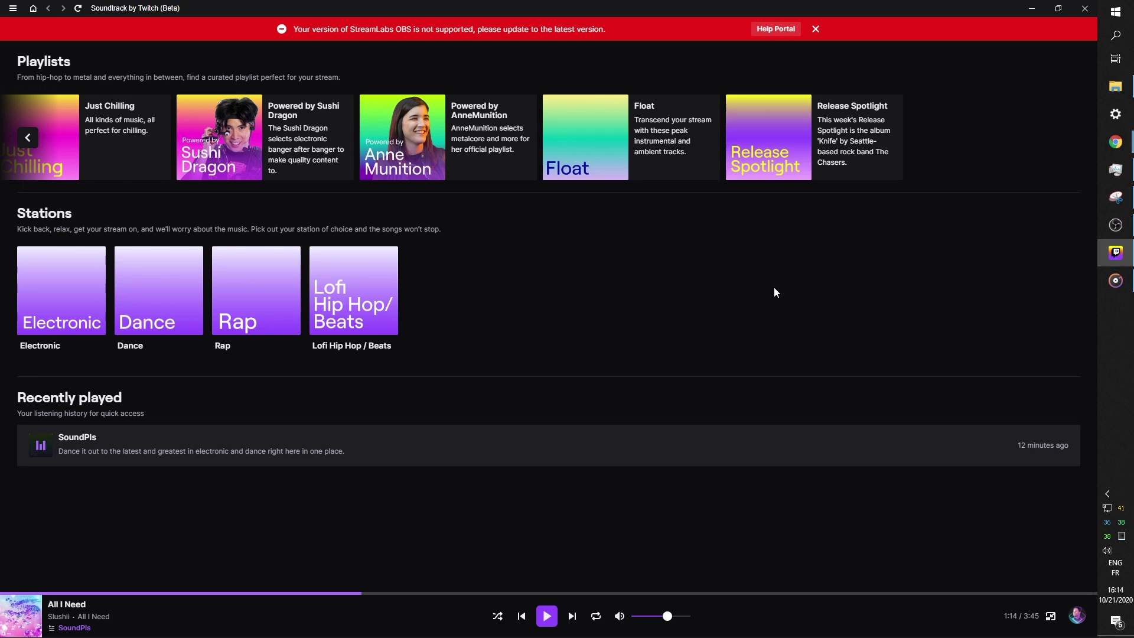
pyautogui.click(1115, 224)
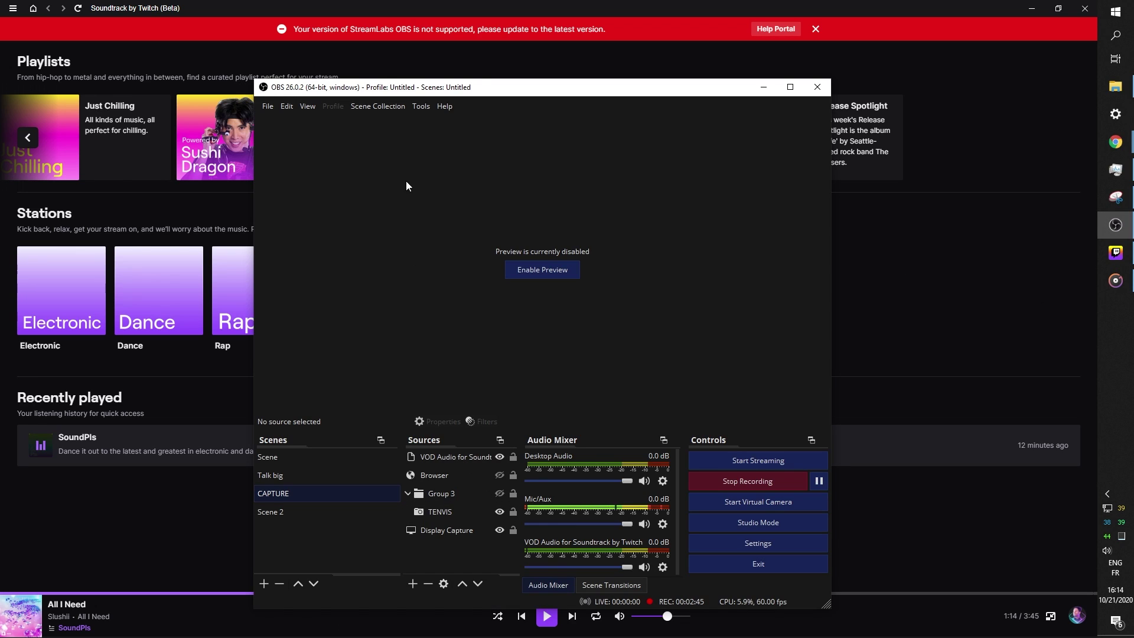
pyautogui.moveTo(482, 82); pyautogui.dragTo(513, 42)
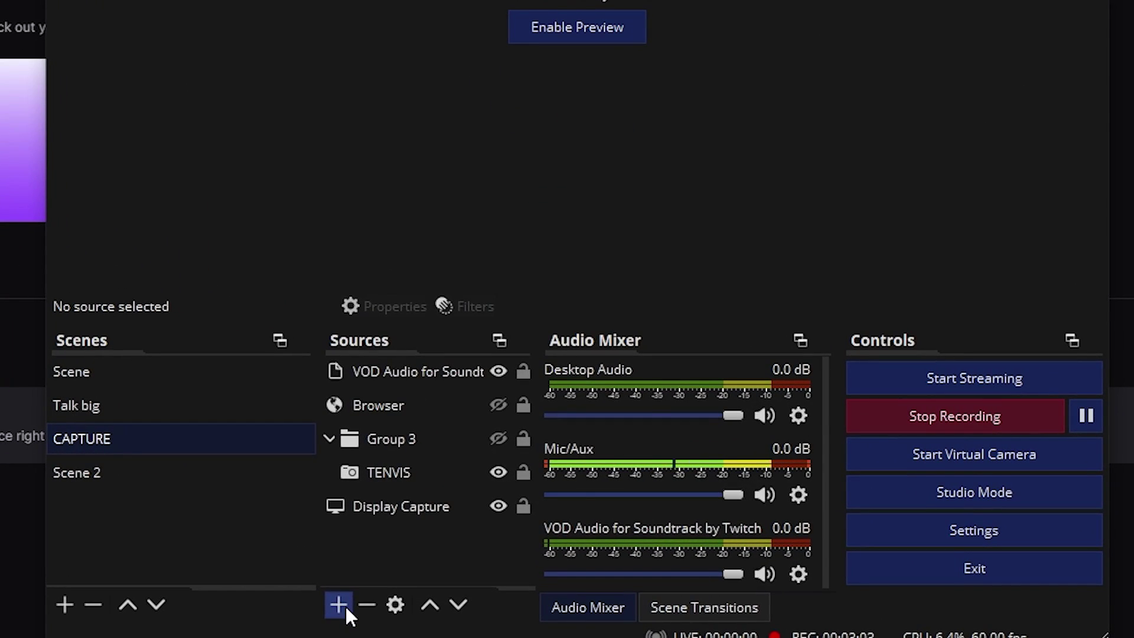
pyautogui.click(442, 543)
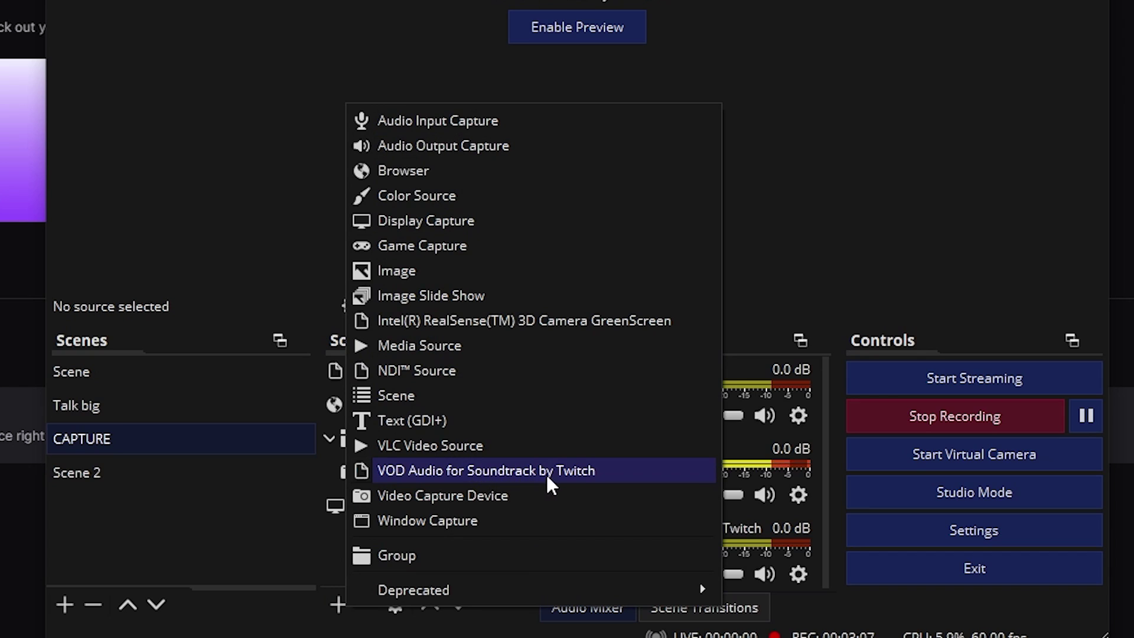
pyautogui.click(741, 444)
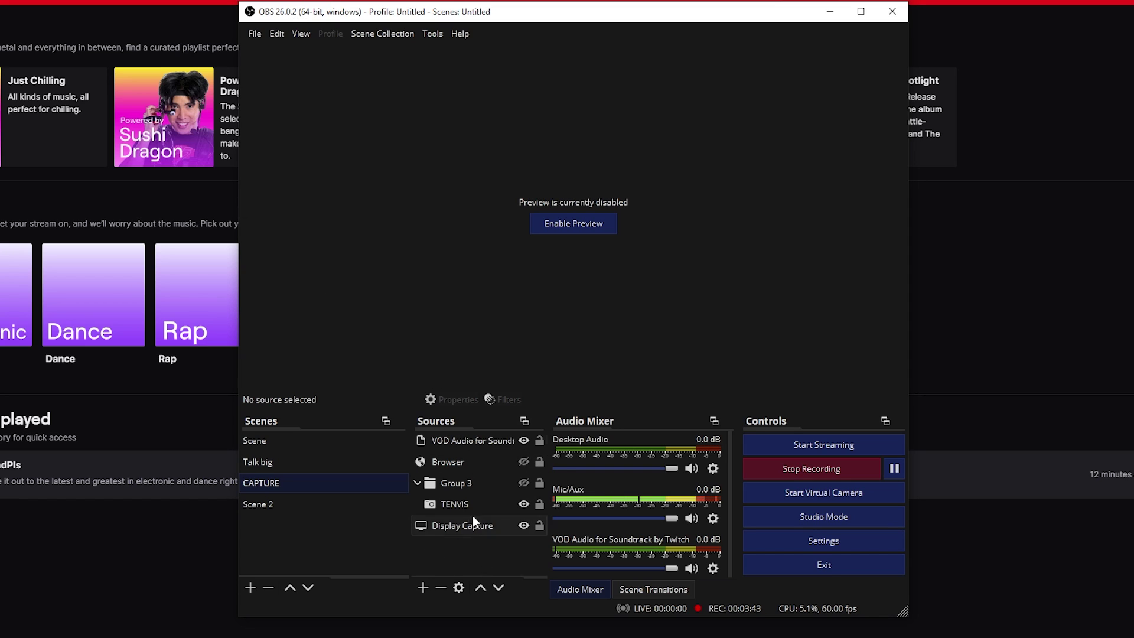
# Show Advanced Audio Properties from the Edit menu, narrowed and moved up-left to view track checkboxes
pyautogui.click(278, 34)
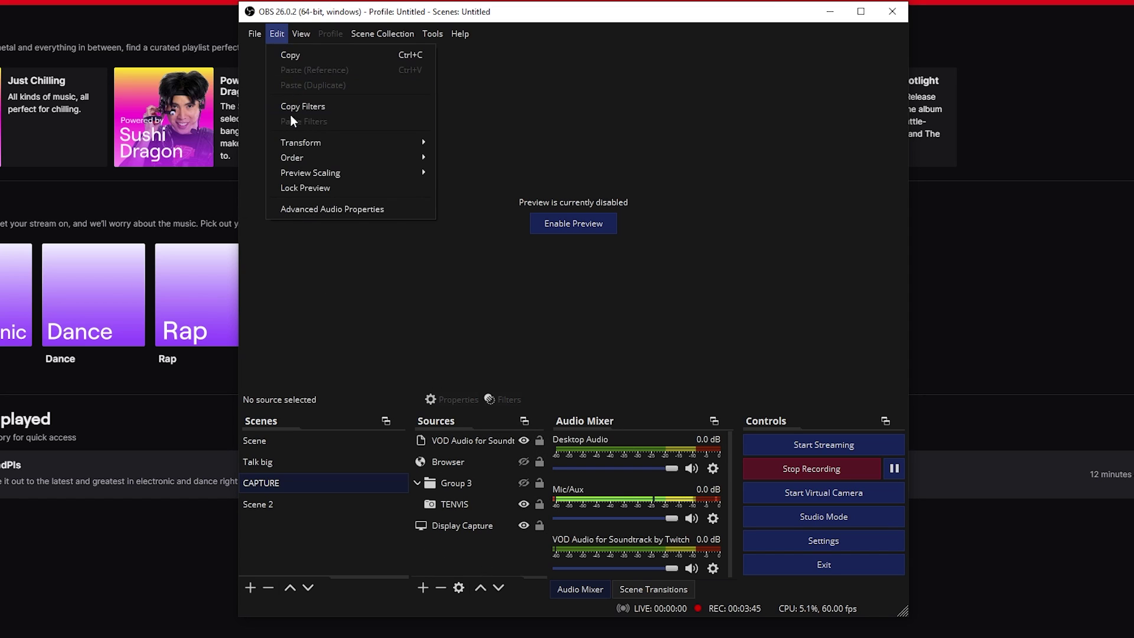
pyautogui.click(306, 210)
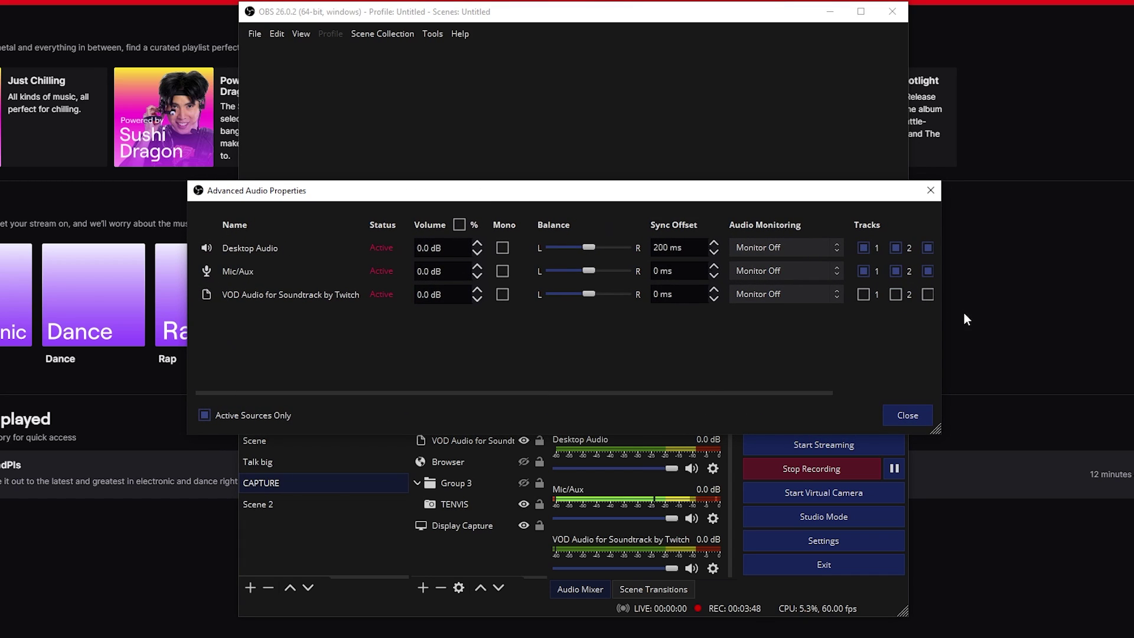
pyautogui.moveTo(949, 313); pyautogui.dragTo(1096, 319)
pyautogui.moveTo(755, 193); pyautogui.dragTo(665, 164)
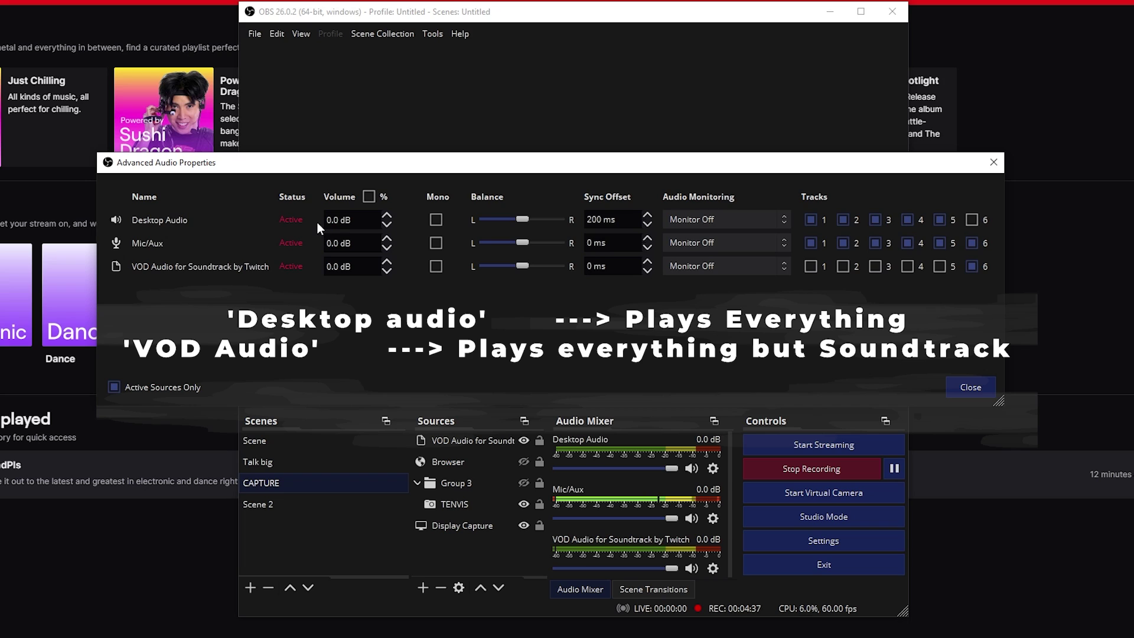
pyautogui.moveTo(360, 161); pyautogui.dragTo(352, 51)
pyautogui.moveTo(352, 51); pyautogui.dragTo(351, 49)
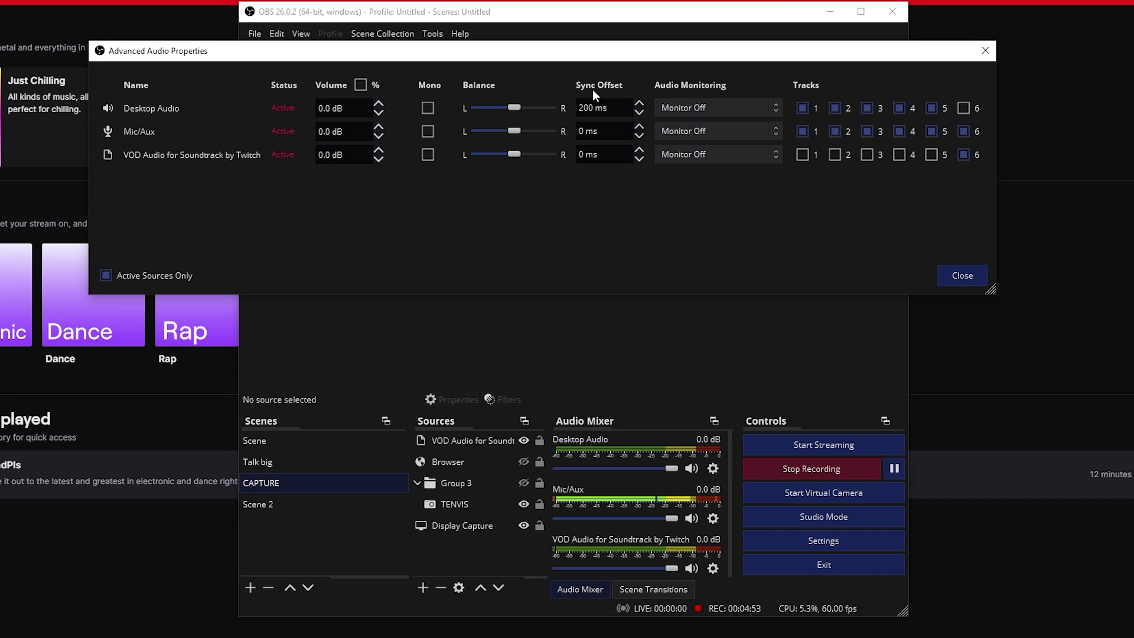
pyautogui.moveTo(415, 53); pyautogui.dragTo(423, 107)
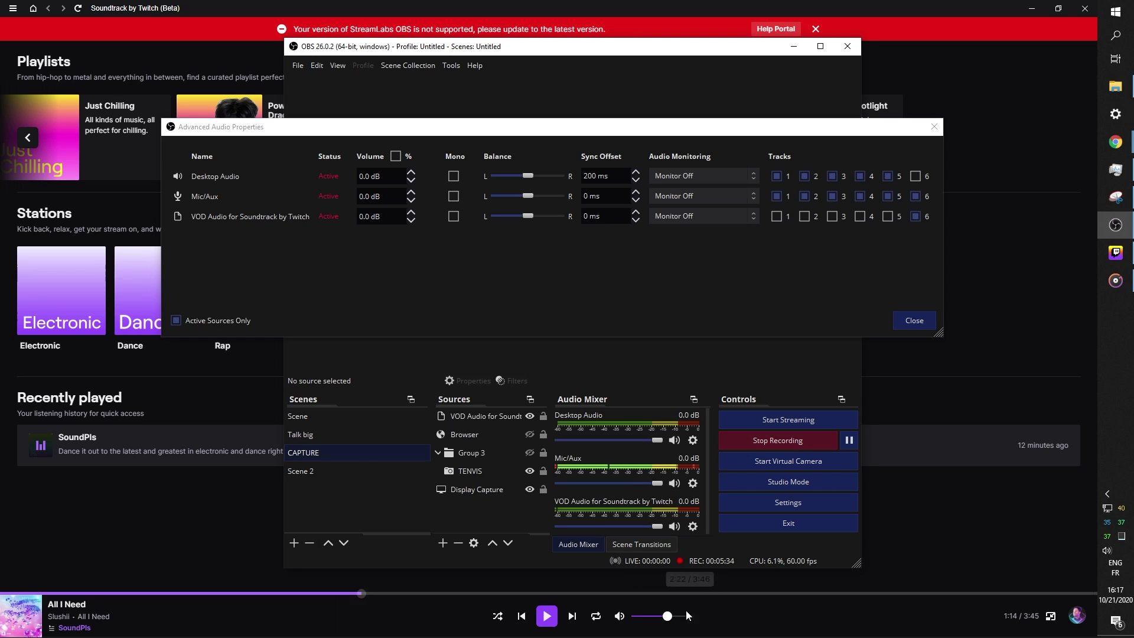
# Lower Soundtrack's volume, tile Soundtrack left and OBS right, and enlarge the OBS docks
pyautogui.moveTo(668, 616); pyautogui.dragTo(642, 616)
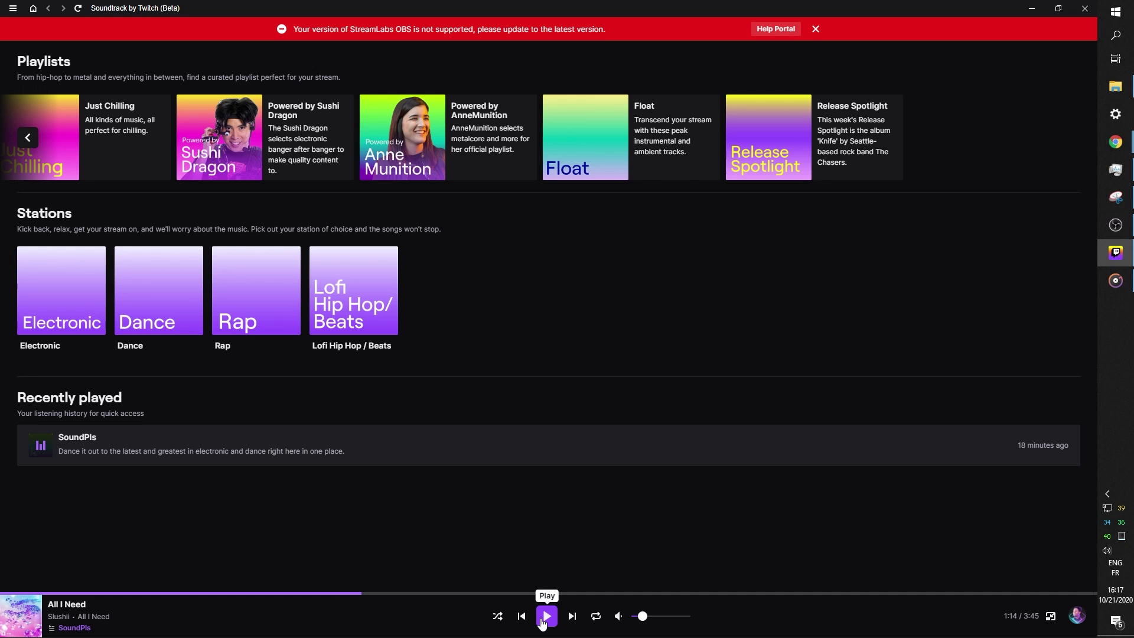
pyautogui.moveTo(448, 9); pyautogui.dragTo(1, 88)
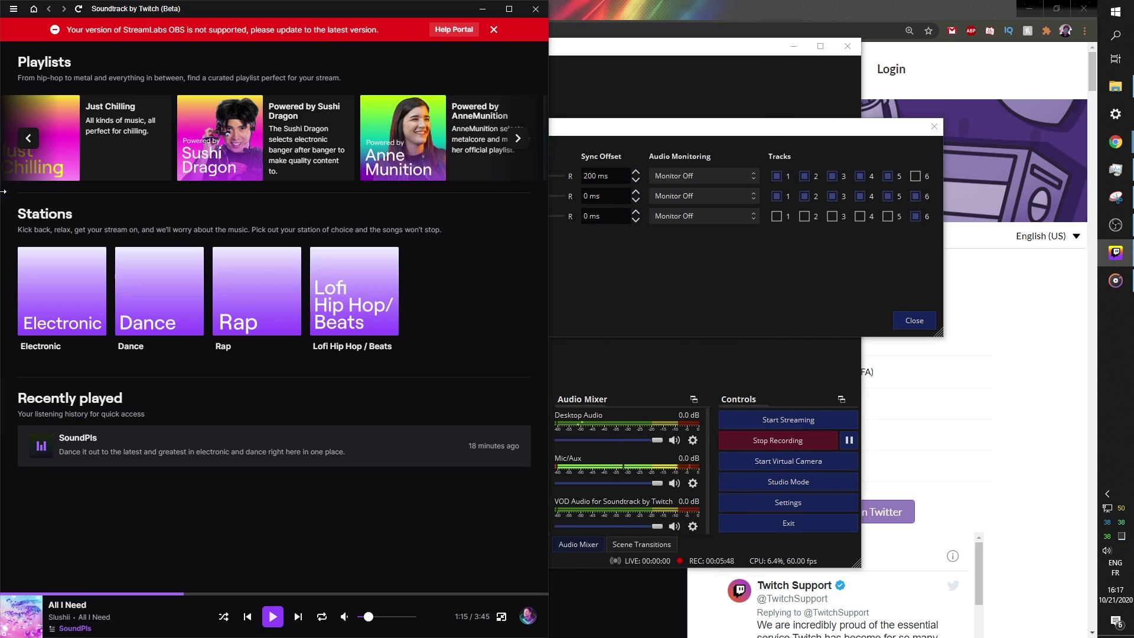
pyautogui.click(649, 148)
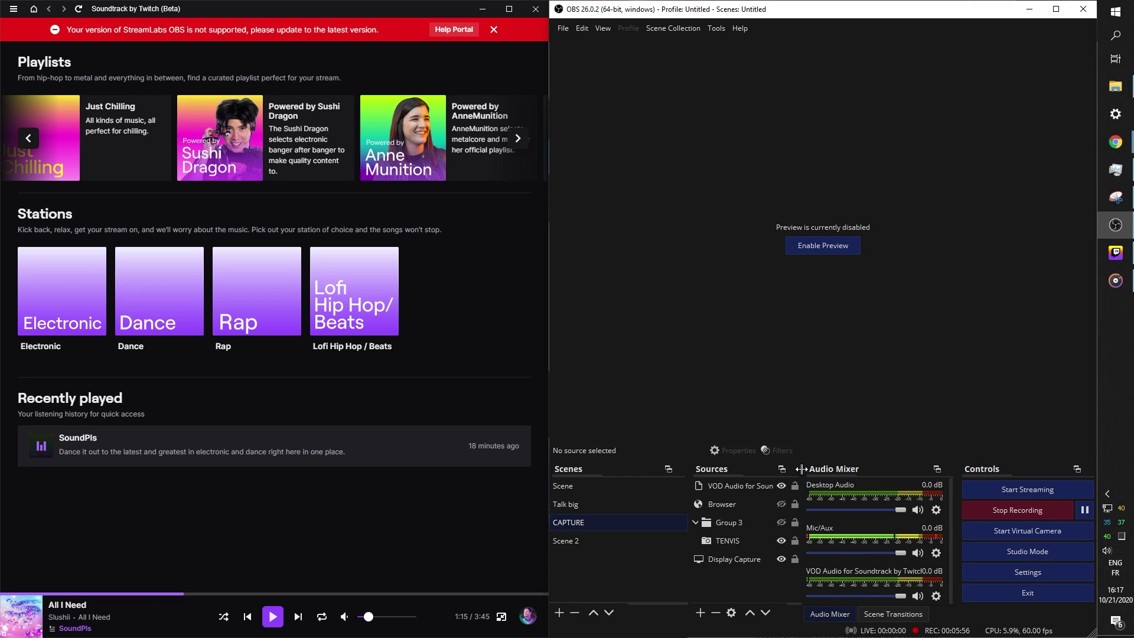
pyautogui.moveTo(822, 461); pyautogui.dragTo(822, 338)
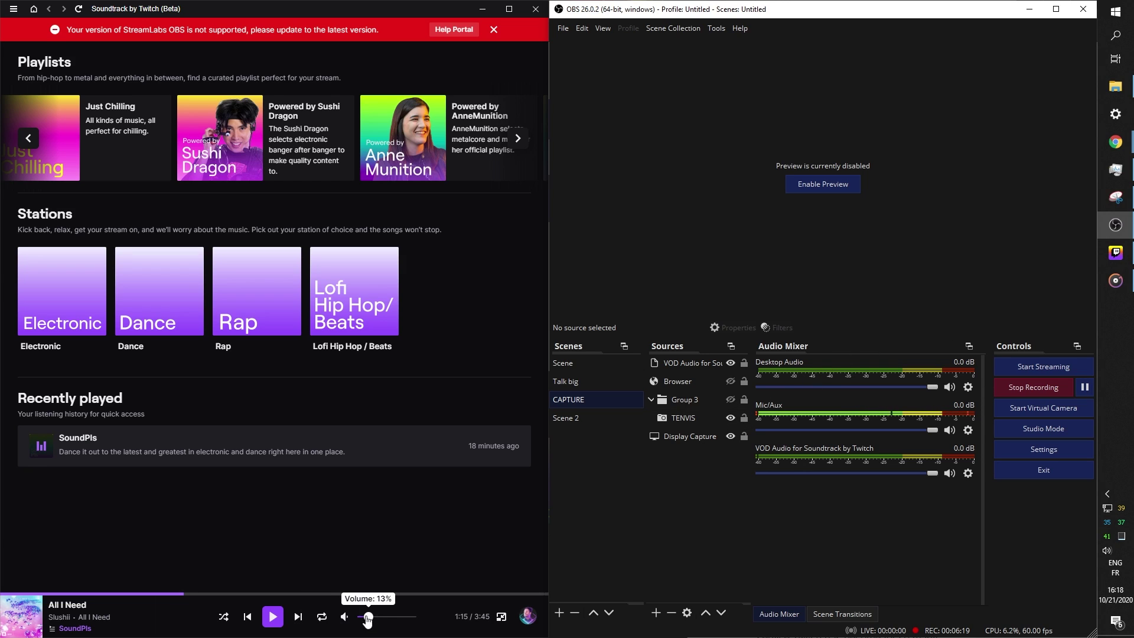
# Set Soundtrack's volume to 50% and snap Groove Music into the left half
pyautogui.moveTo(368, 618); pyautogui.dragTo(387, 618)
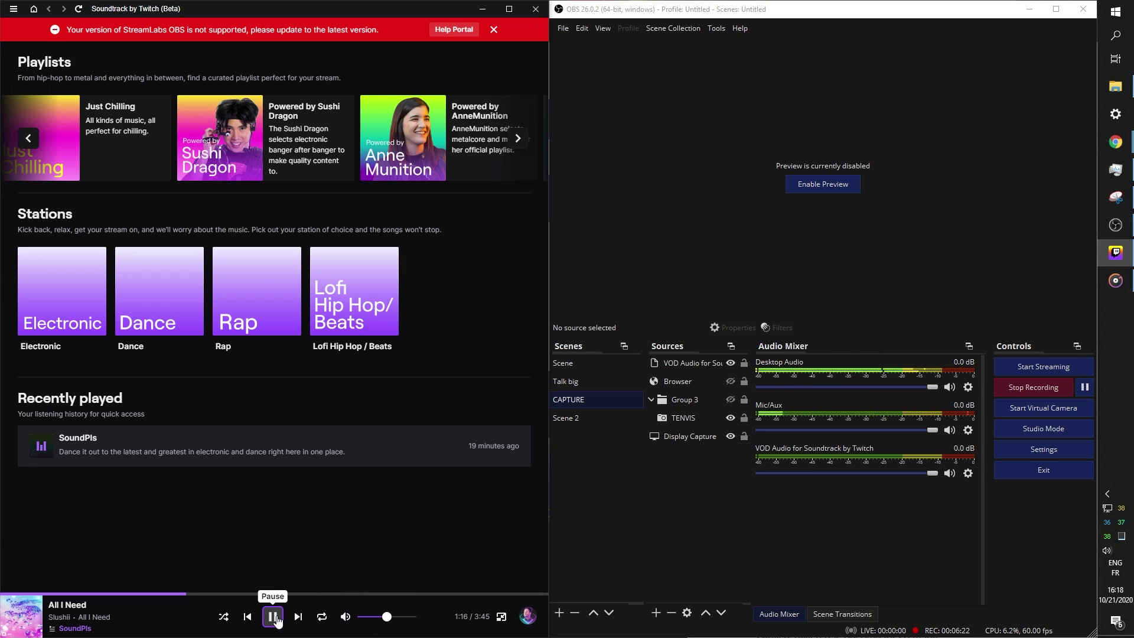
pyautogui.click(1115, 281)
pyautogui.moveTo(655, 37); pyautogui.dragTo(2, 37)
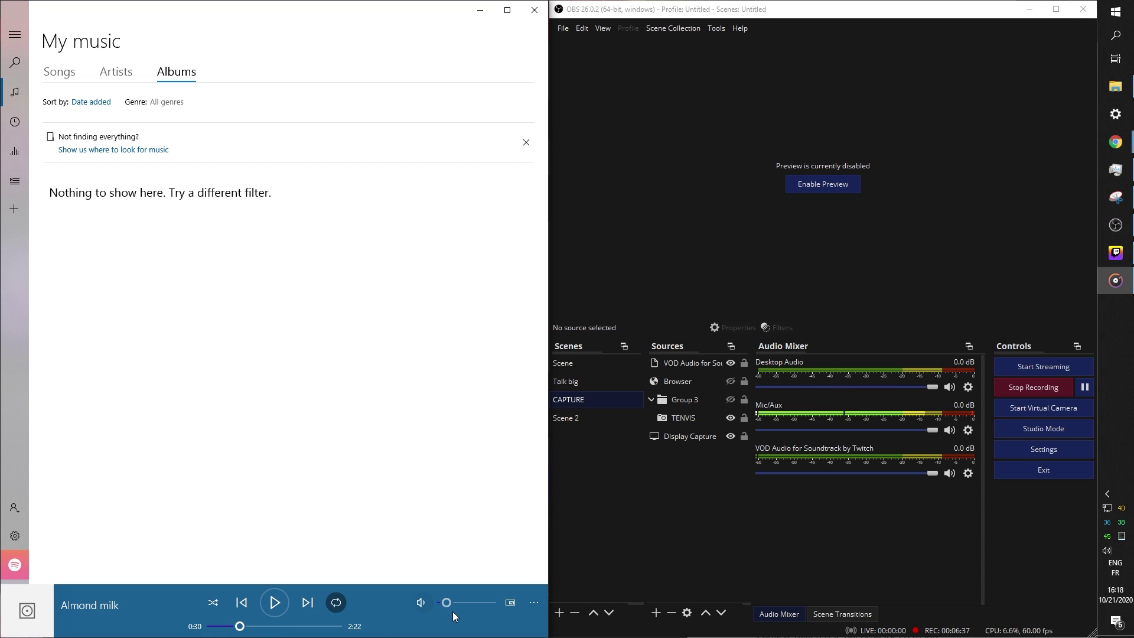
# Start playing 'Almond milk' in Groove Music, then bring up the browser's Soundtrack help page
pyautogui.click(274, 603)
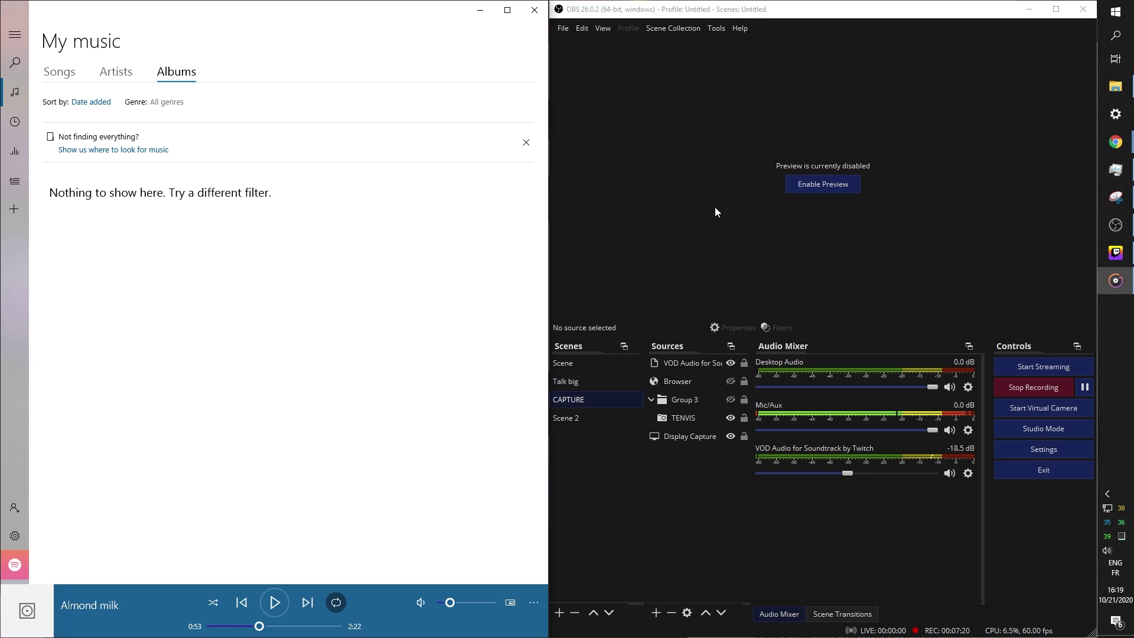
pyautogui.moveTo(1115, 142)
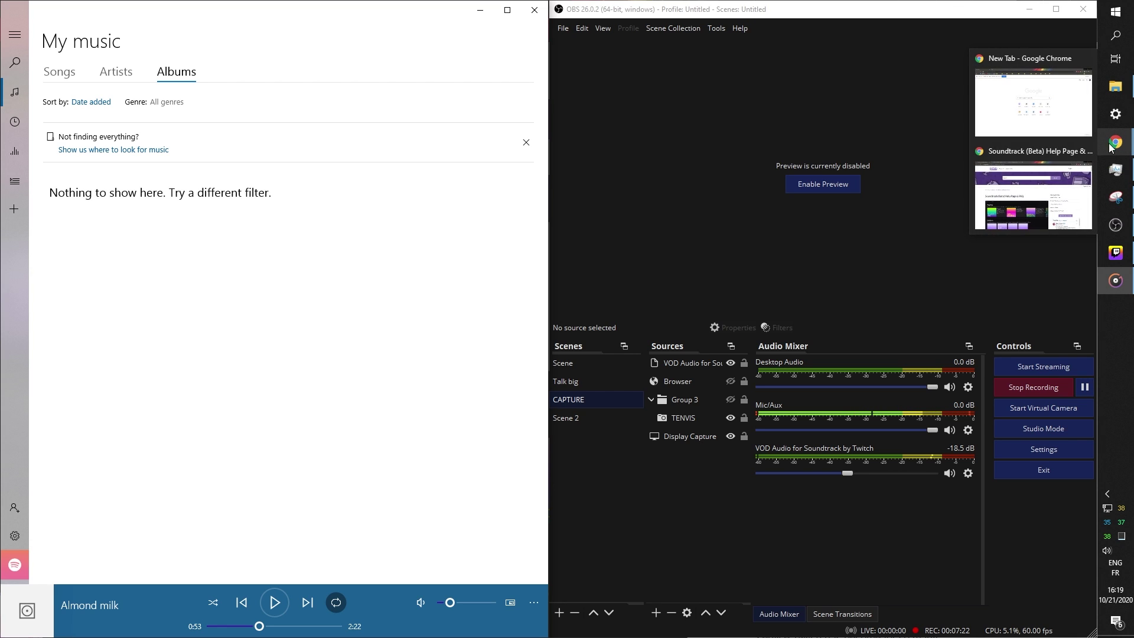
pyautogui.click(1020, 203)
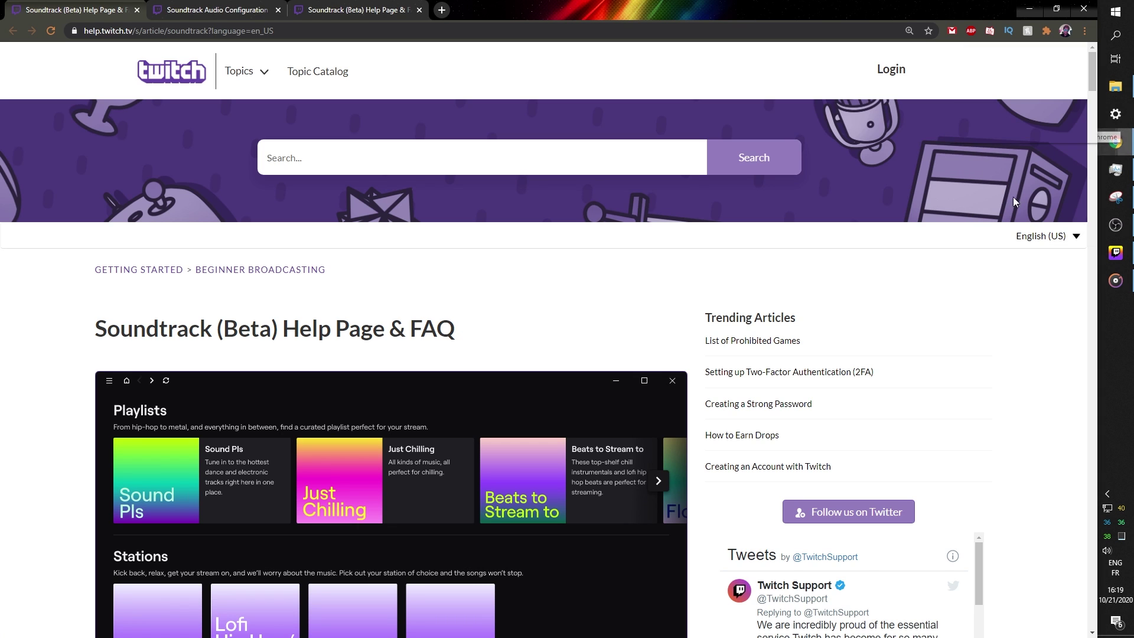
pyautogui.scroll(-1, 5, 253)
pyautogui.scroll(1, 76, 287)
pyautogui.scroll(-2, 68, 263)
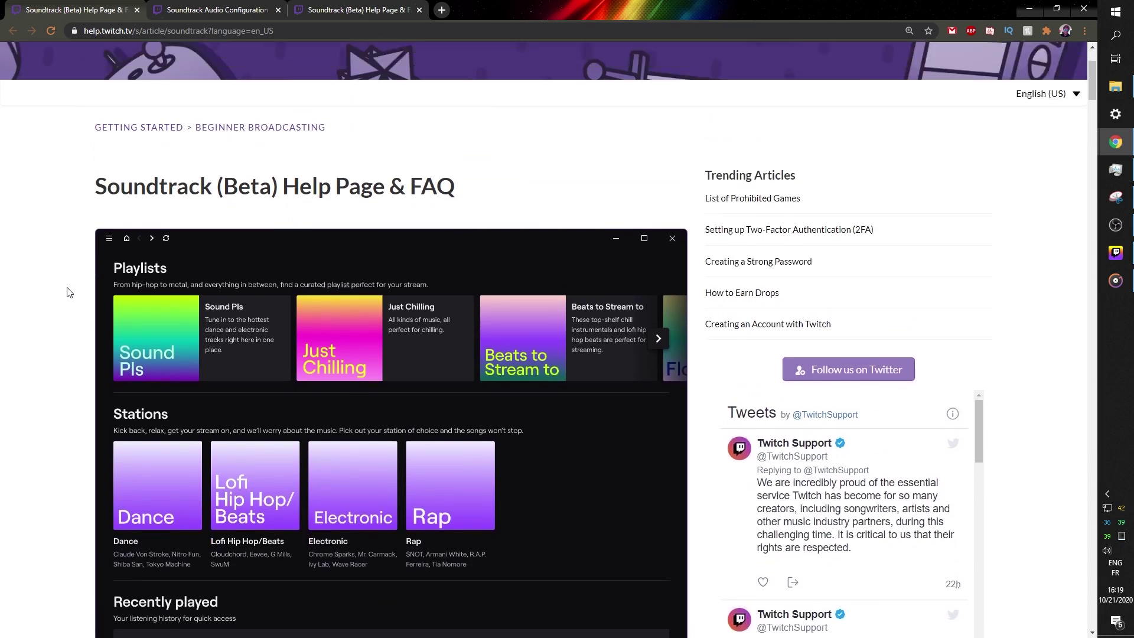
pyautogui.scroll(2, 22, 144)
pyautogui.scroll(-4, 51, 133)
pyautogui.scroll(-20, 52, 133)
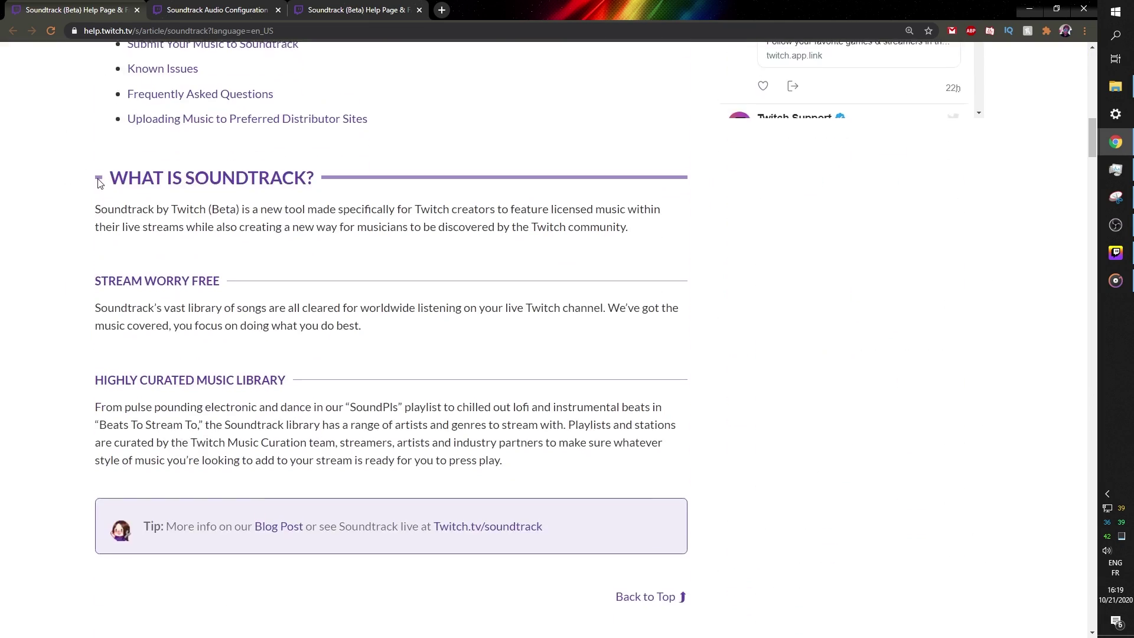
pyautogui.scroll(-20, 101, 216)
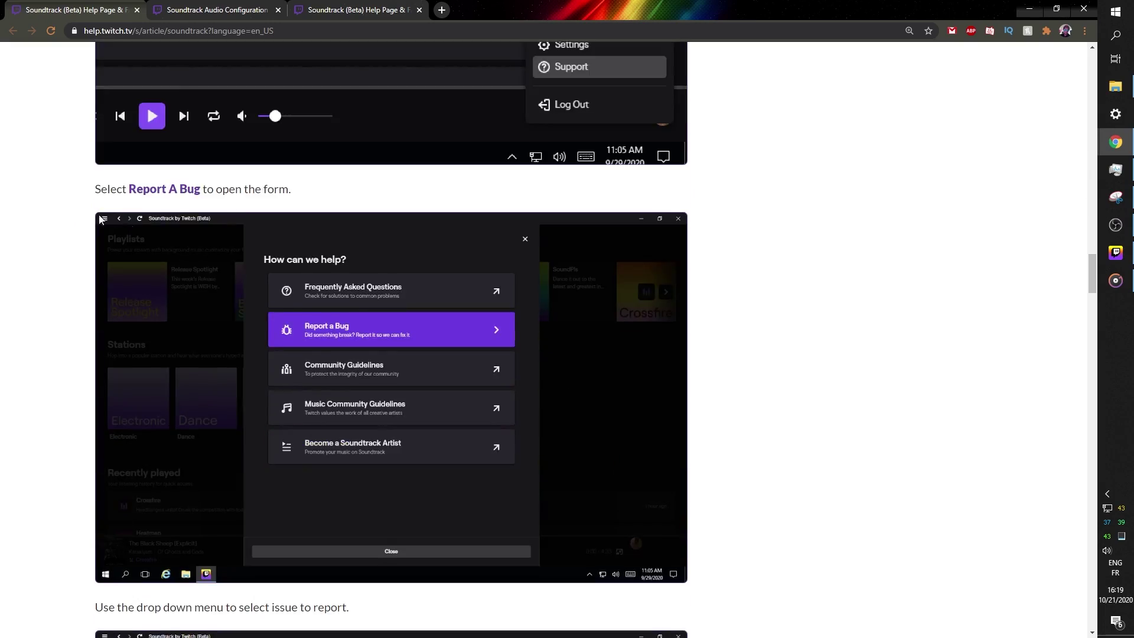
pyautogui.scroll(-14, 208, 321)
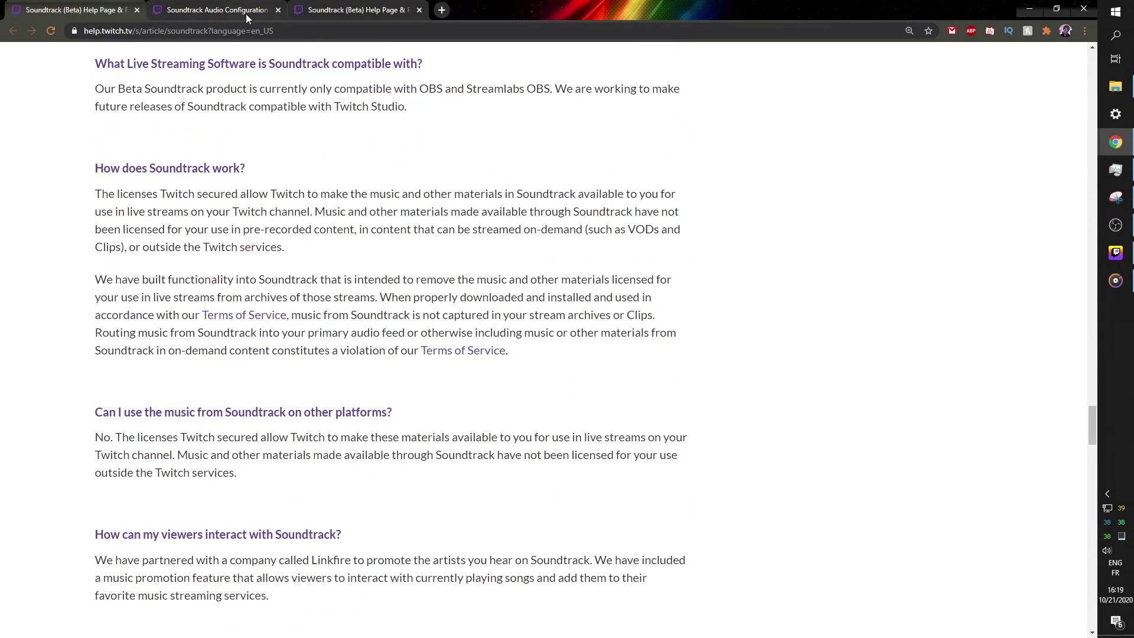
pyautogui.click(224, 8)
pyautogui.scroll(-2, 68, 316)
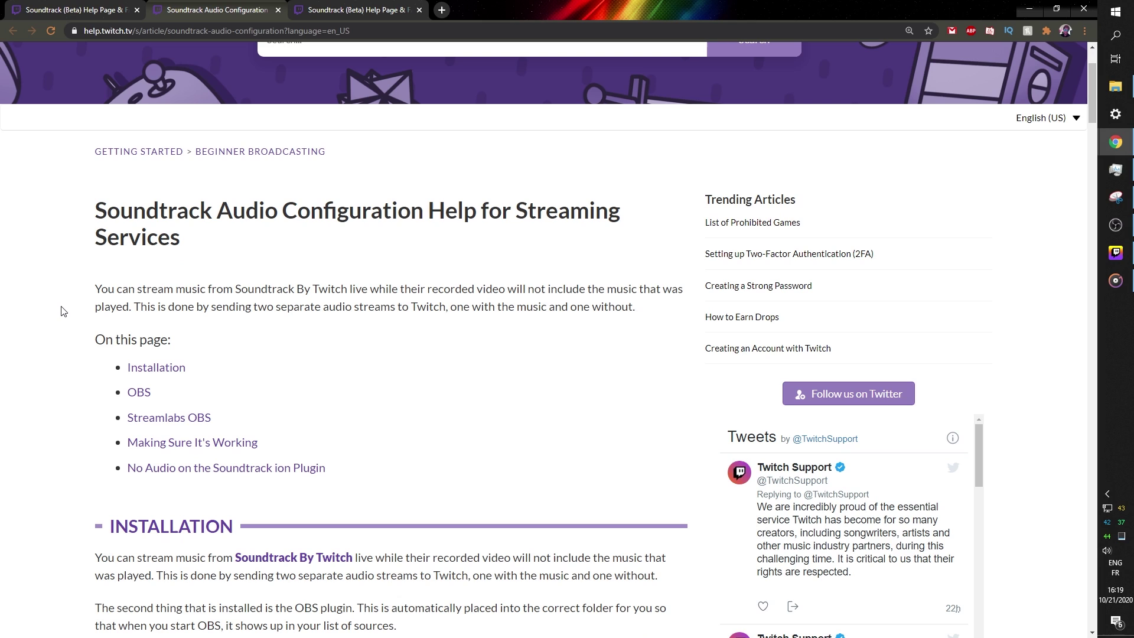
pyautogui.scroll(-3, 64, 312)
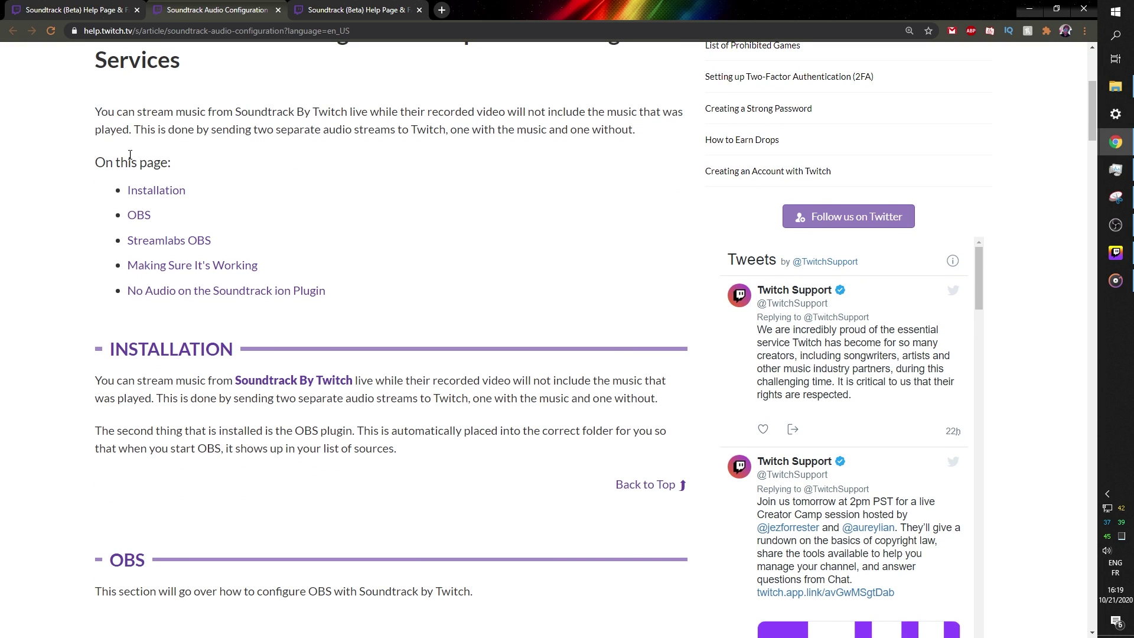
pyautogui.scroll(-14, 130, 155)
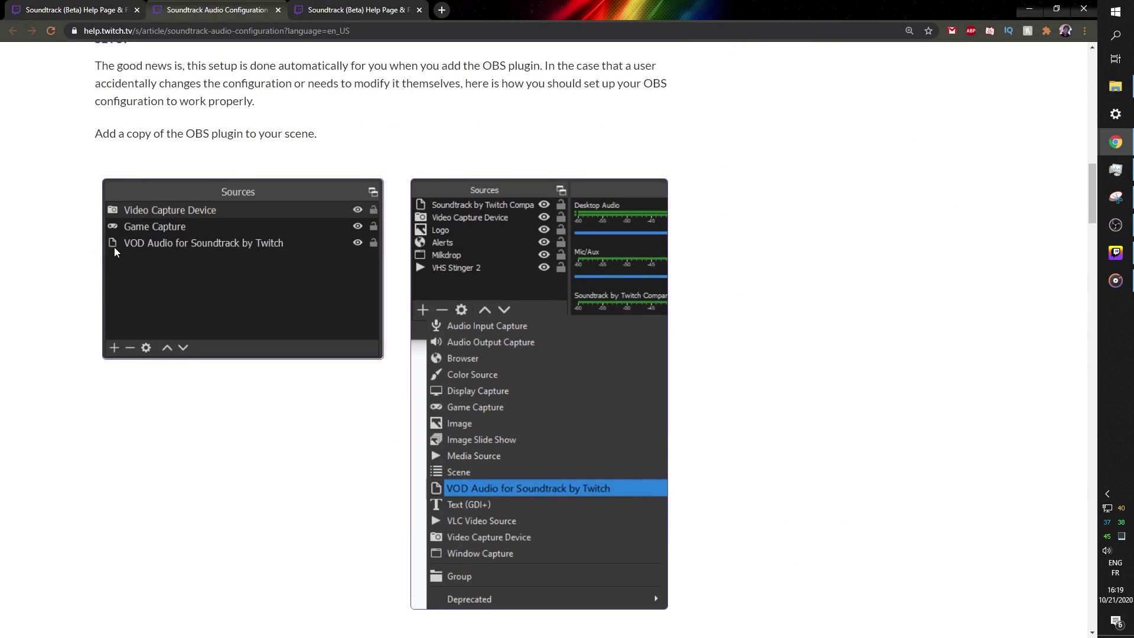
pyautogui.scroll(-15, 114, 247)
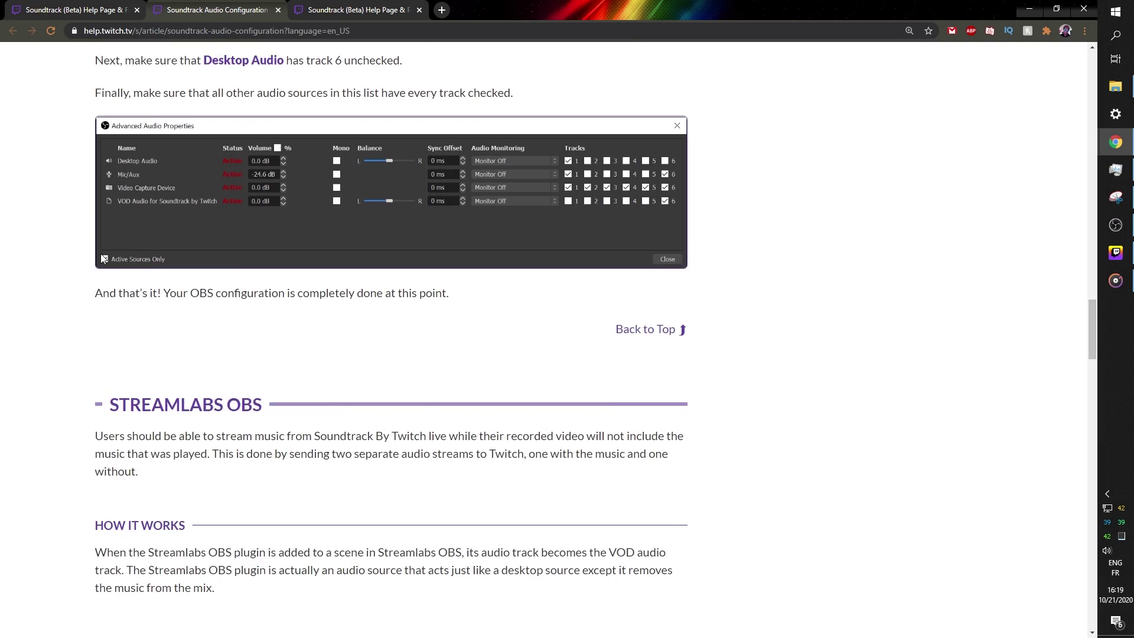
pyautogui.scroll(-20, 106, 260)
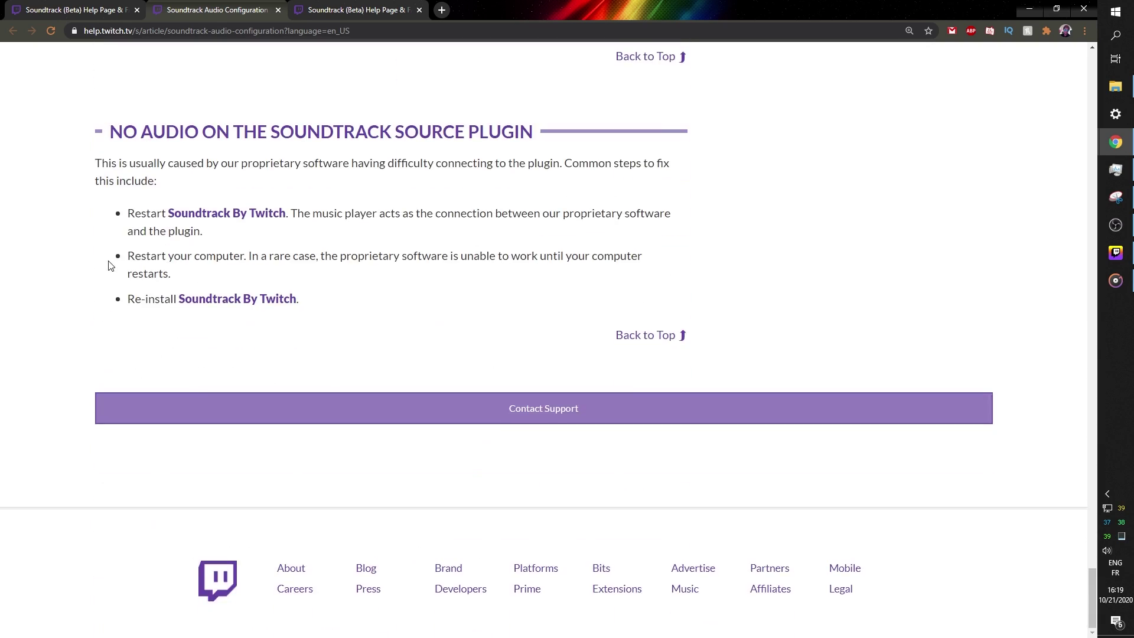
pyautogui.scroll(20, 106, 266)
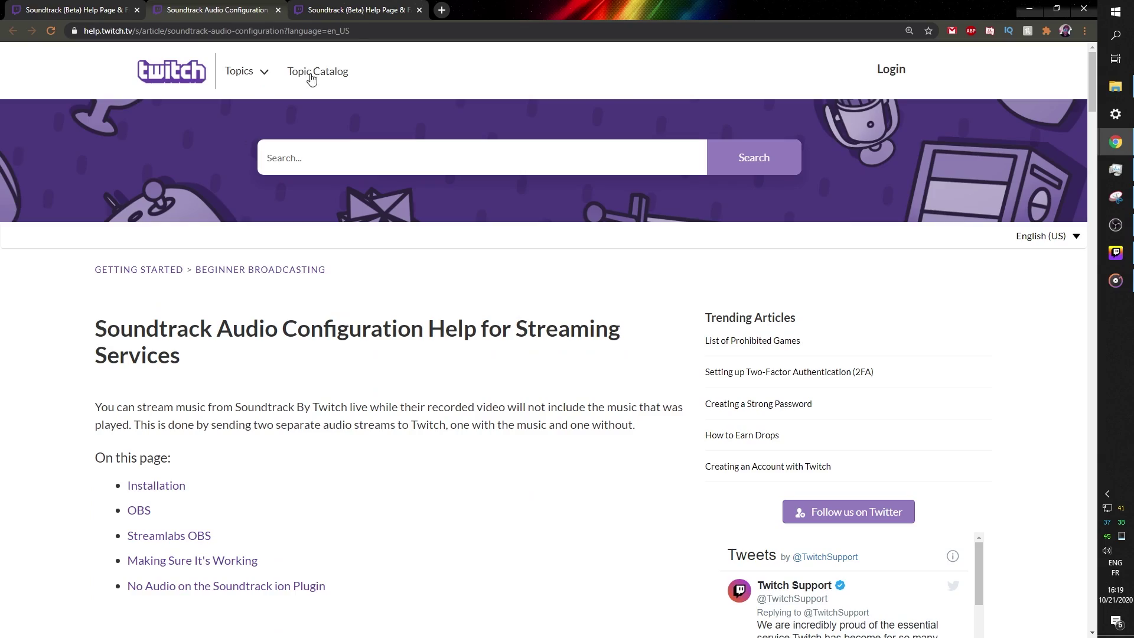
pyautogui.click(343, 13)
pyautogui.click(218, 13)
pyautogui.click(87, 14)
pyautogui.click(190, 13)
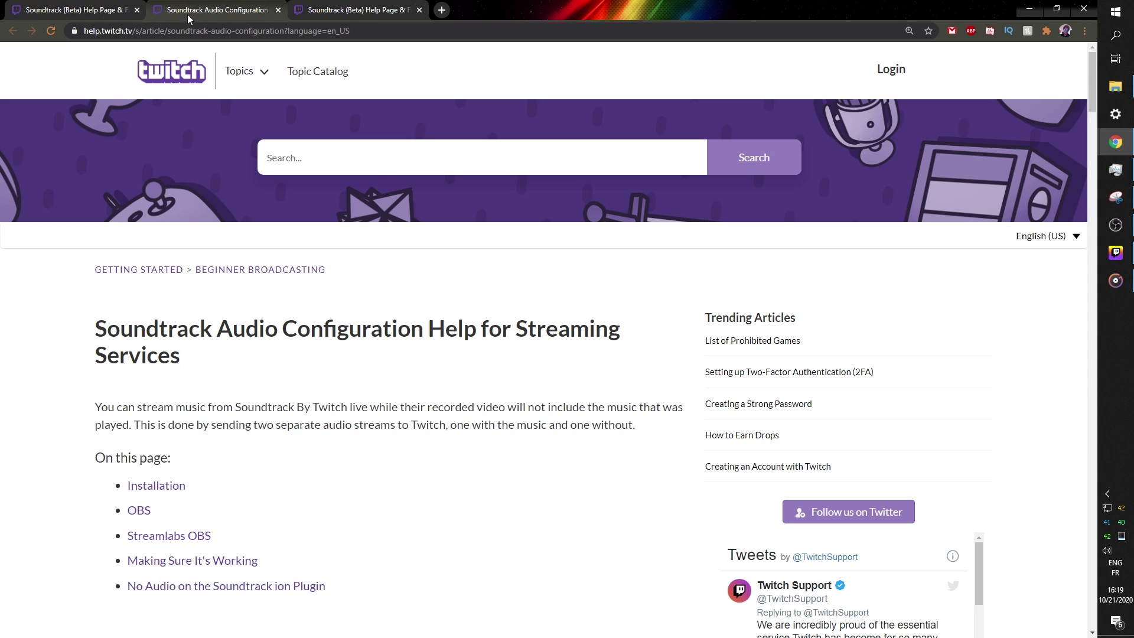
pyautogui.click(334, 13)
pyautogui.scroll(-4, 38, 361)
pyautogui.scroll(3, 41, 353)
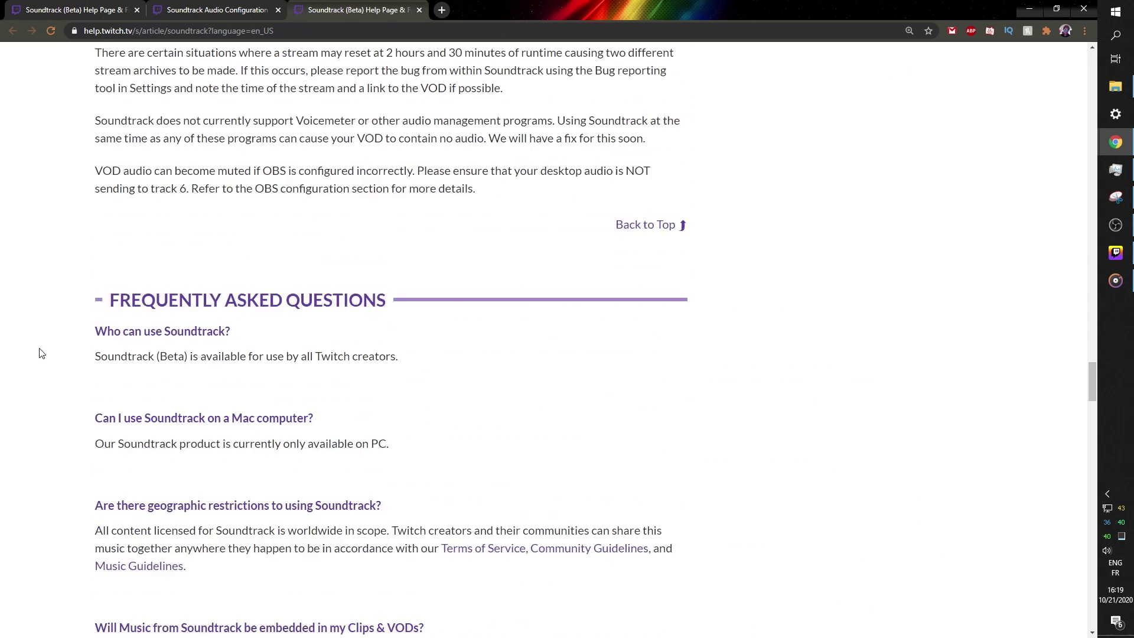
pyautogui.scroll(-10, 304, 339)
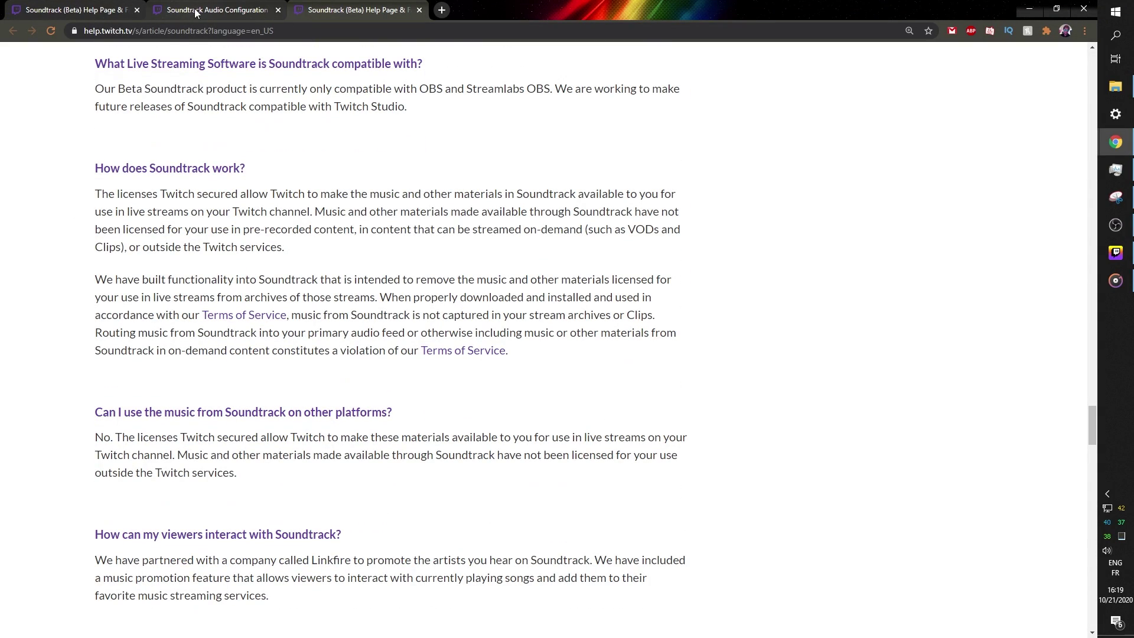
pyautogui.scroll(3, 108, 193)
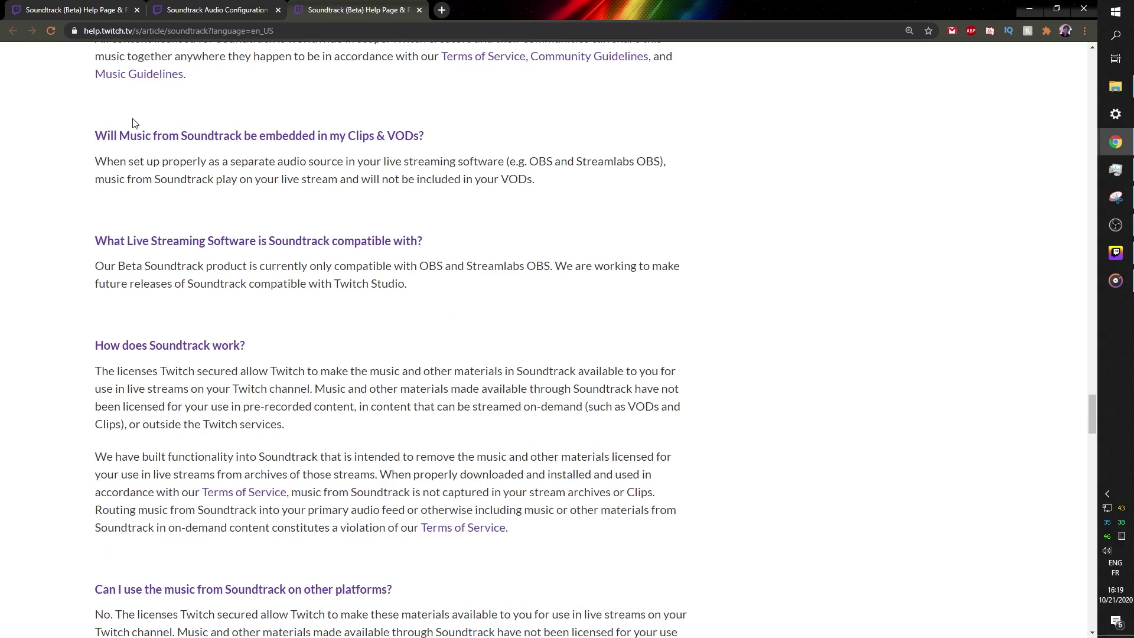
pyautogui.scroll(-7, 221, 384)
pyautogui.scroll(18, 159, 315)
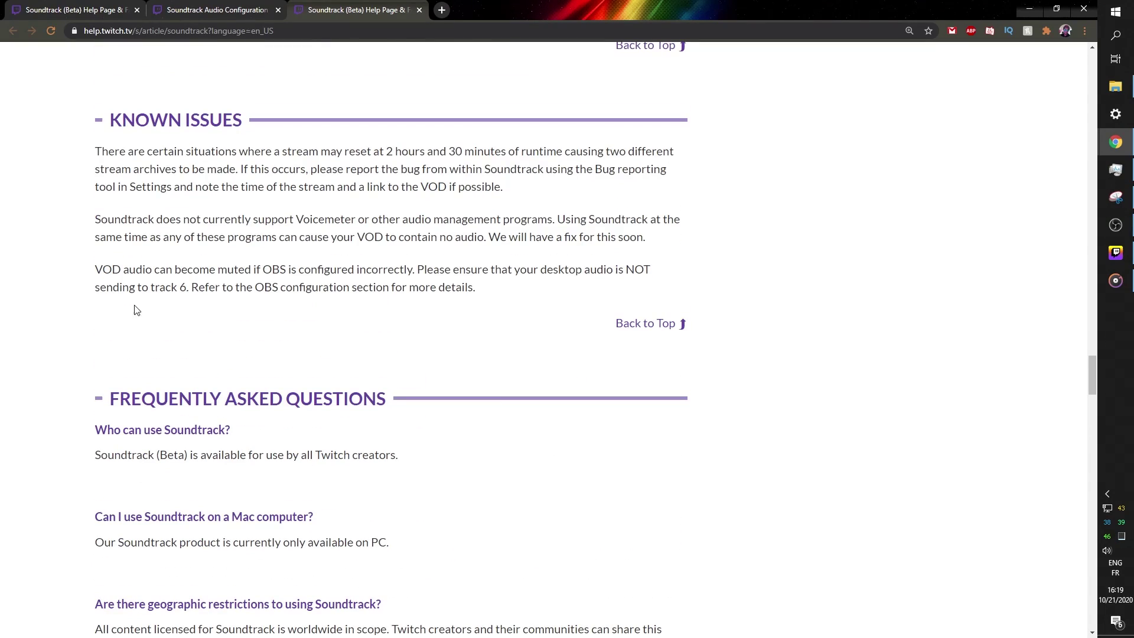
pyautogui.click(1115, 253)
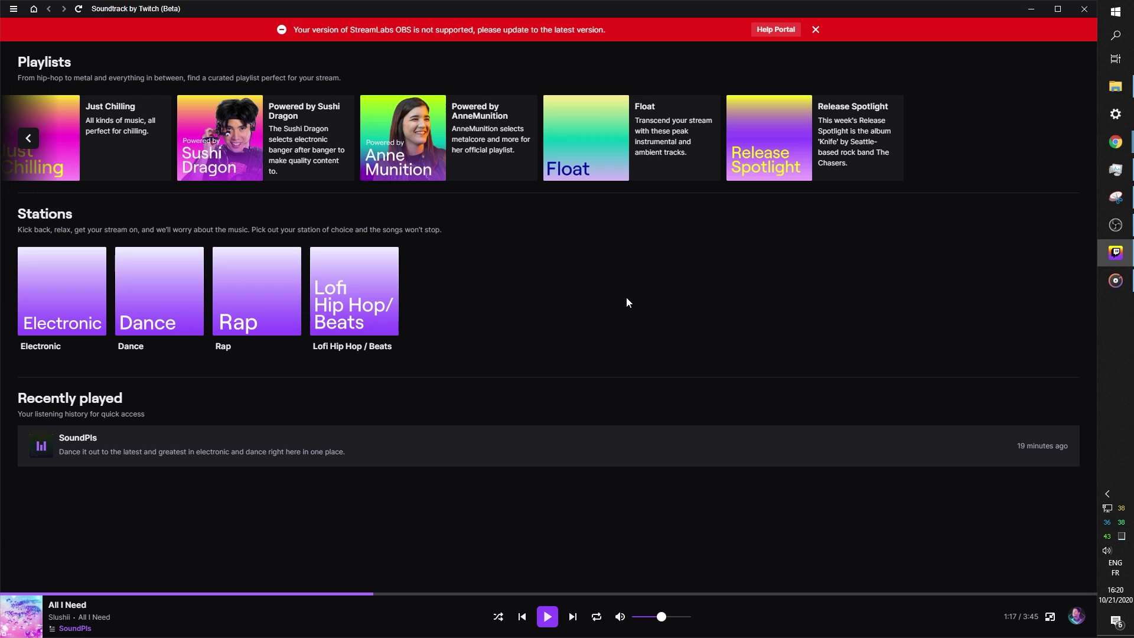
pyautogui.hotkey('alt', 'Tab')
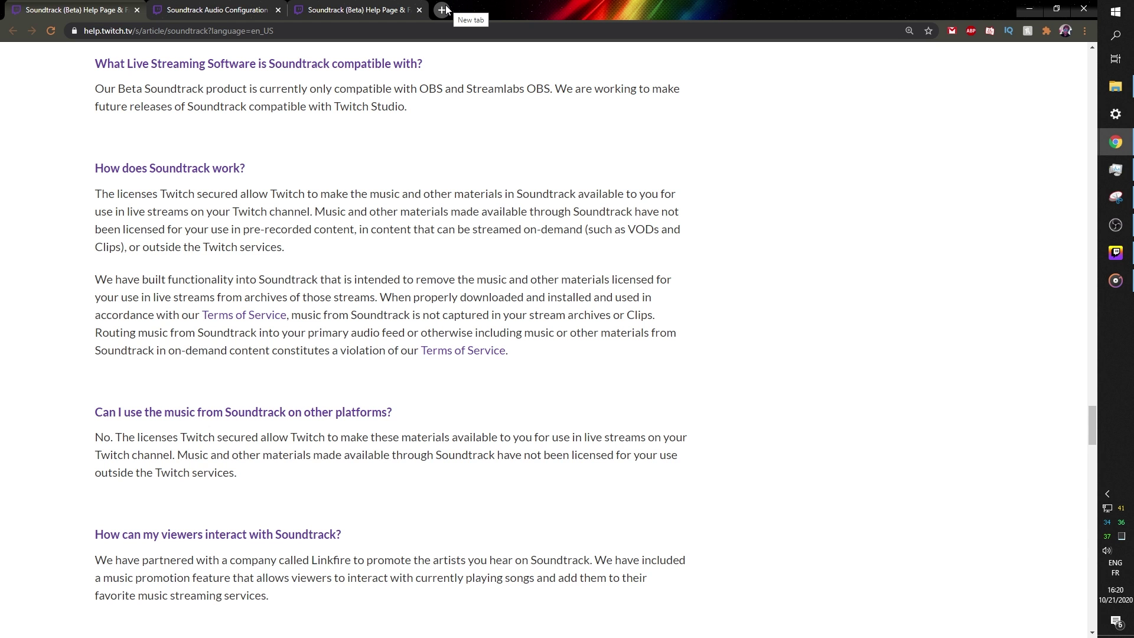
# Load the Gumroad store in a new tab and zoom the page to 110%
pyautogui.click(444, 9)
pyautogui.write('gum')
pyautogui.press('Return')
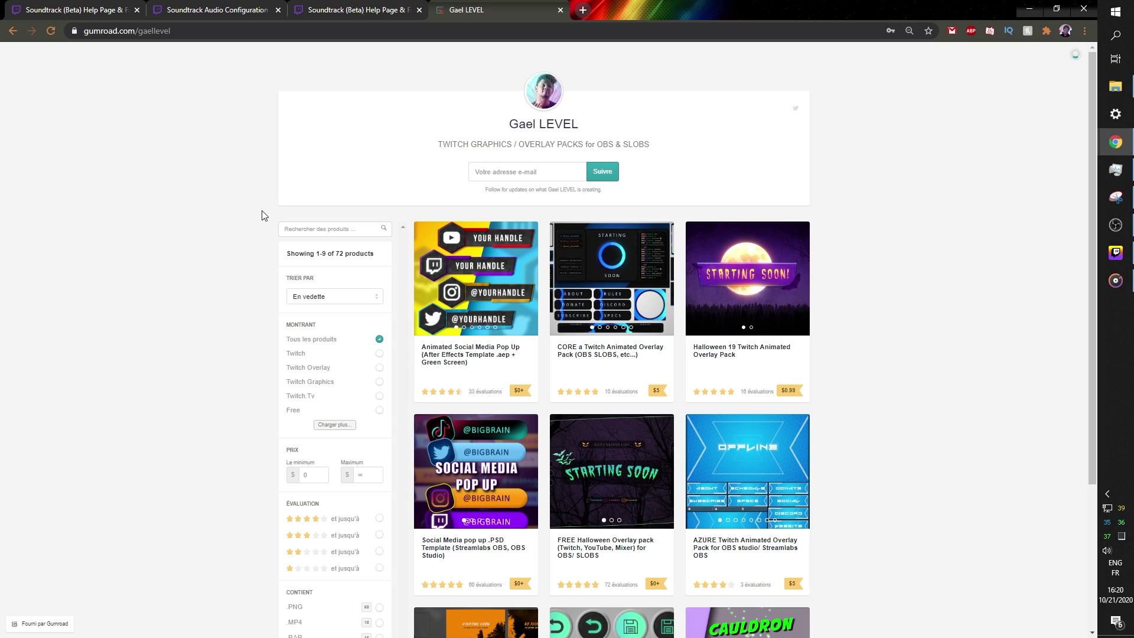
pyautogui.hotkey('ctrl', '+')
pyautogui.hotkey('ctrl', '+')
pyautogui.hotkey('ctrl', '+')
pyautogui.hotkey('ctrl', '+')
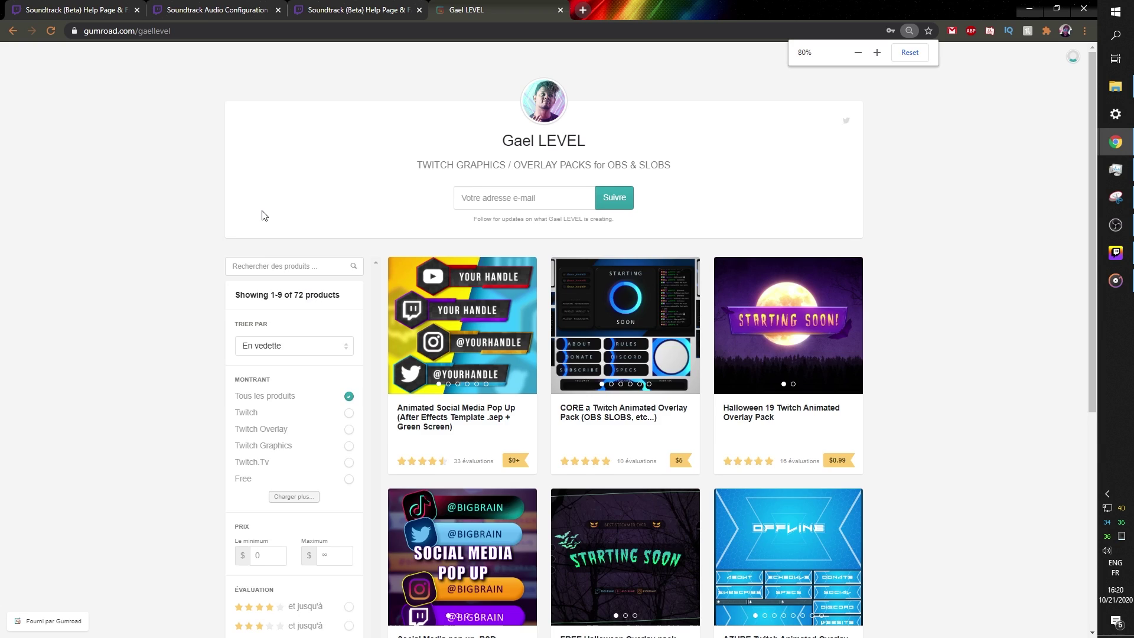
pyautogui.hotkey('ctrl', '+')
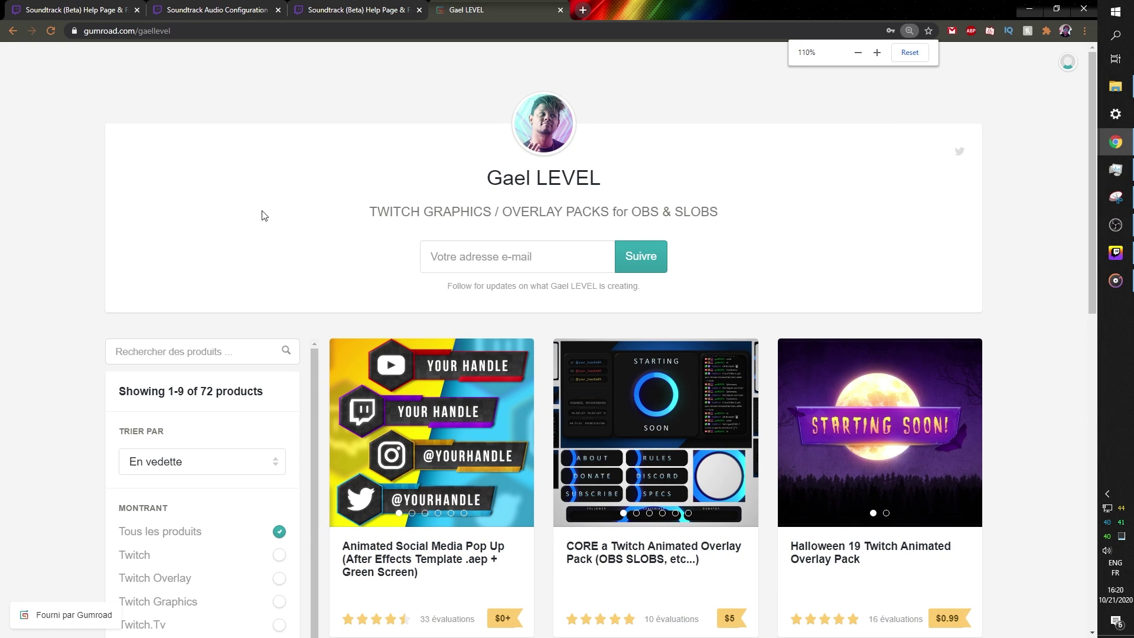
# Browse the Twitch overlay products, flipping to the next preview of the Halloween 19 pack
pyautogui.scroll(-4, 321, 179)
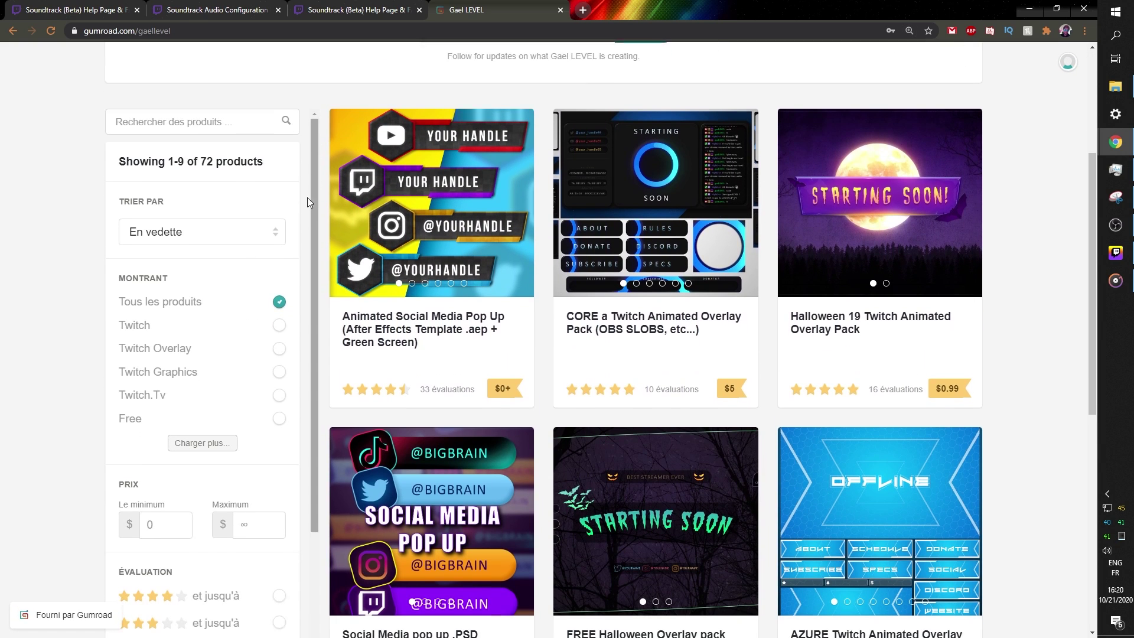
pyautogui.moveTo(964, 200)
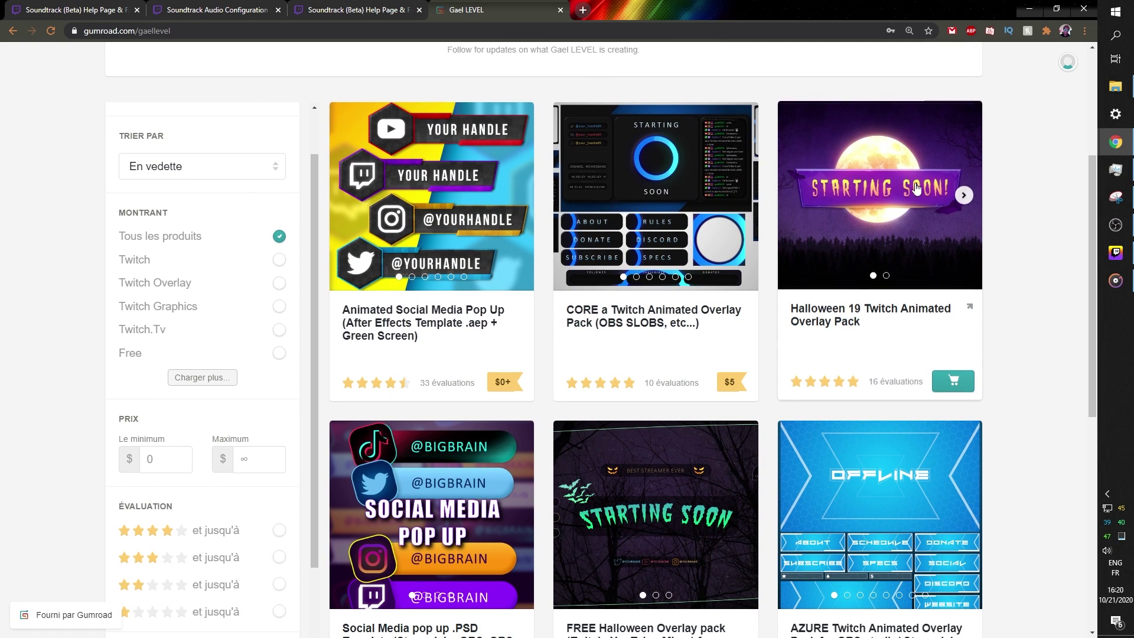
pyautogui.click(963, 197)
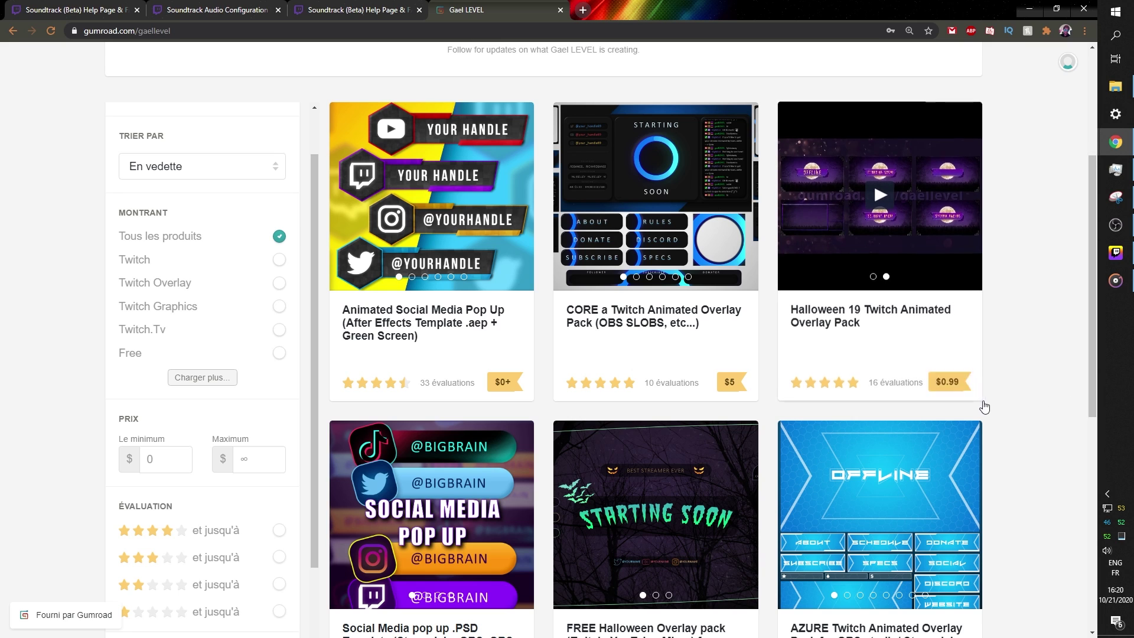
pyautogui.scroll(-4, 1082, 378)
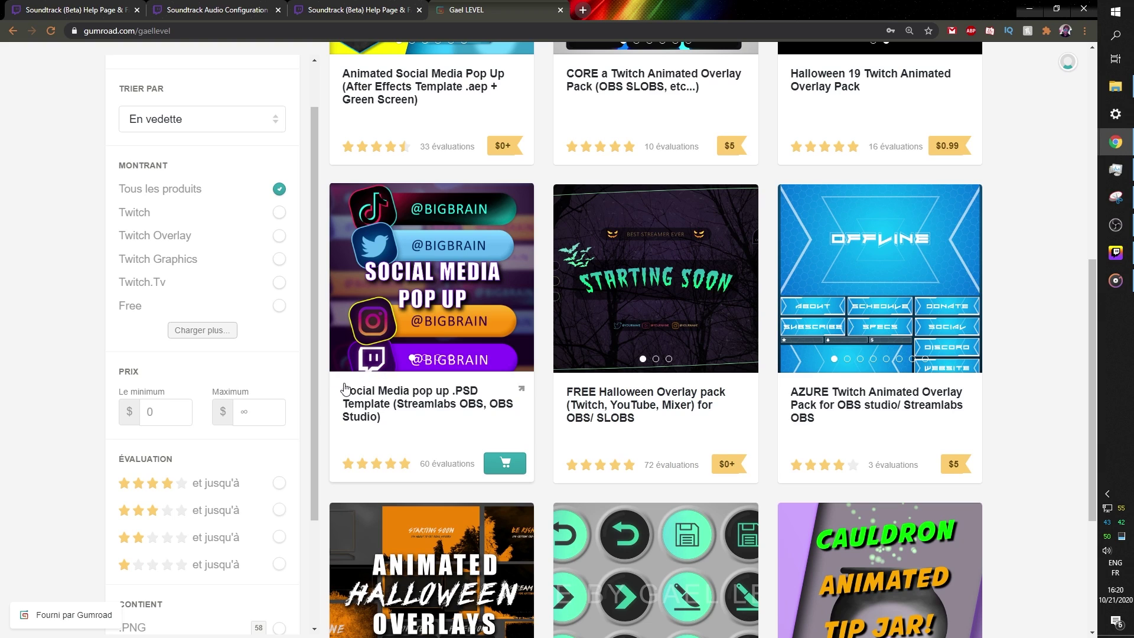
pyautogui.scroll(5, 341, 399)
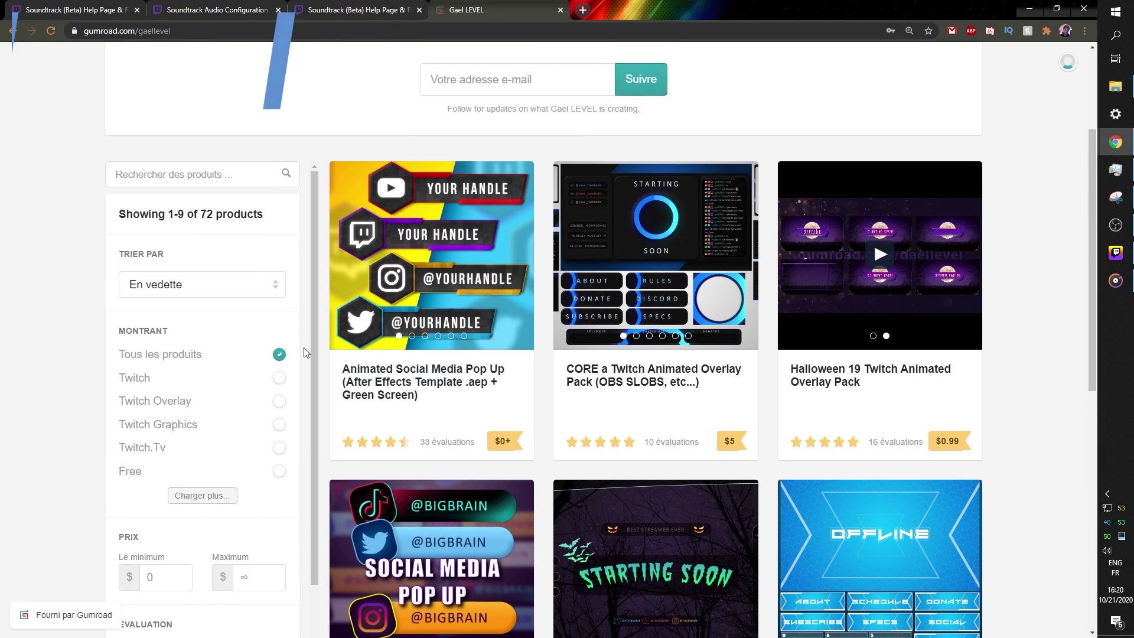
pyautogui.scroll(-2, 677, 143)
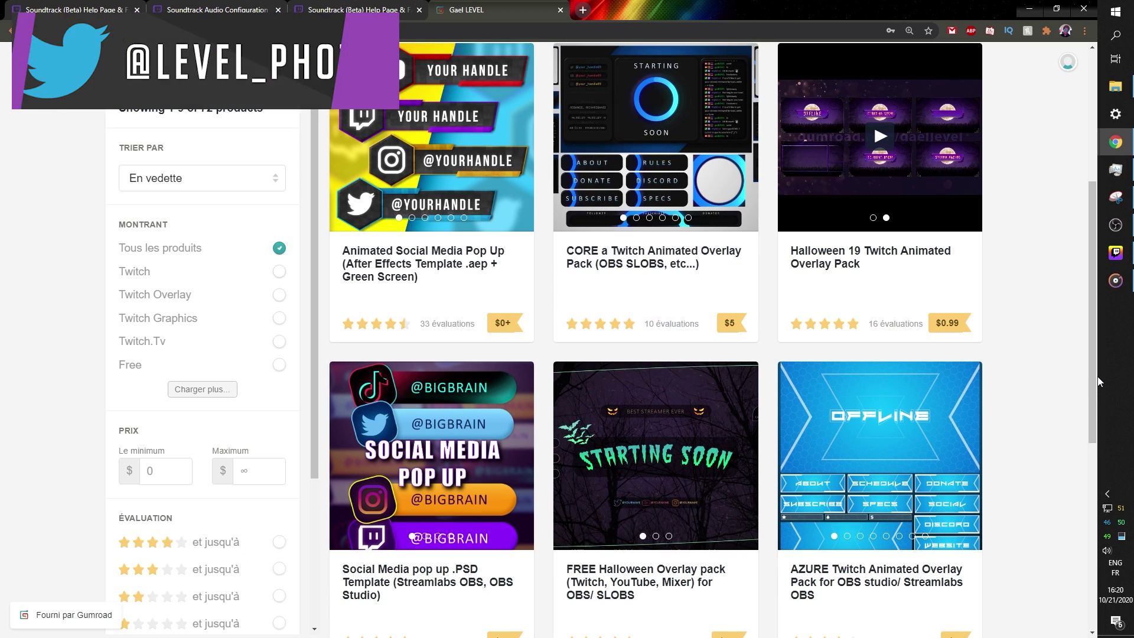
pyautogui.scroll(-4, 691, 242)
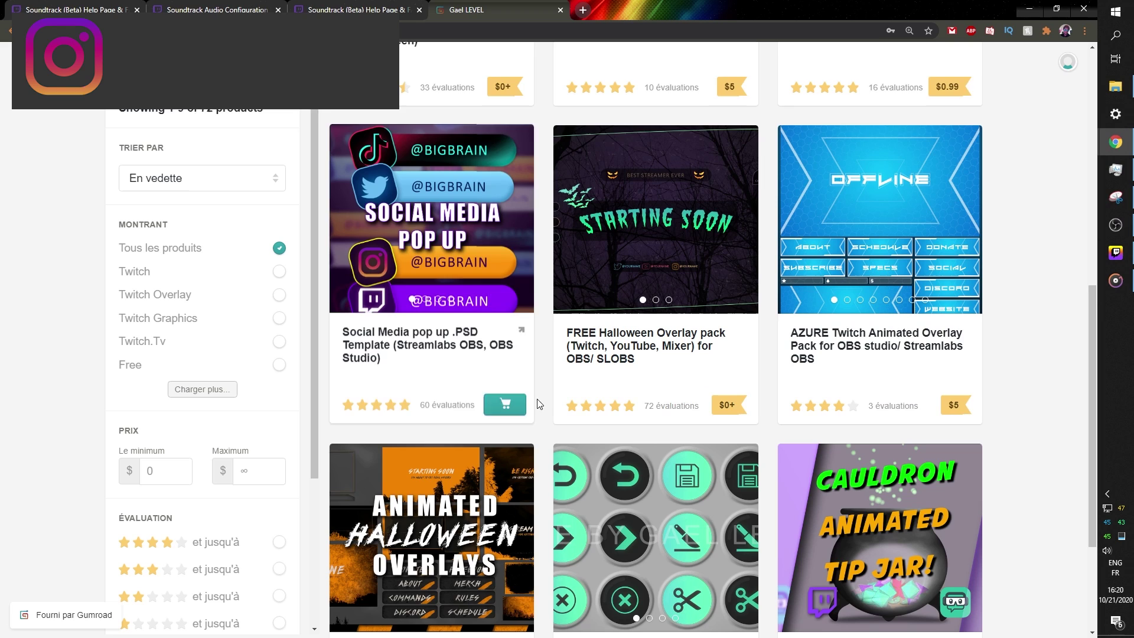
pyautogui.scroll(-3, 541, 401)
pyautogui.scroll(8, 548, 393)
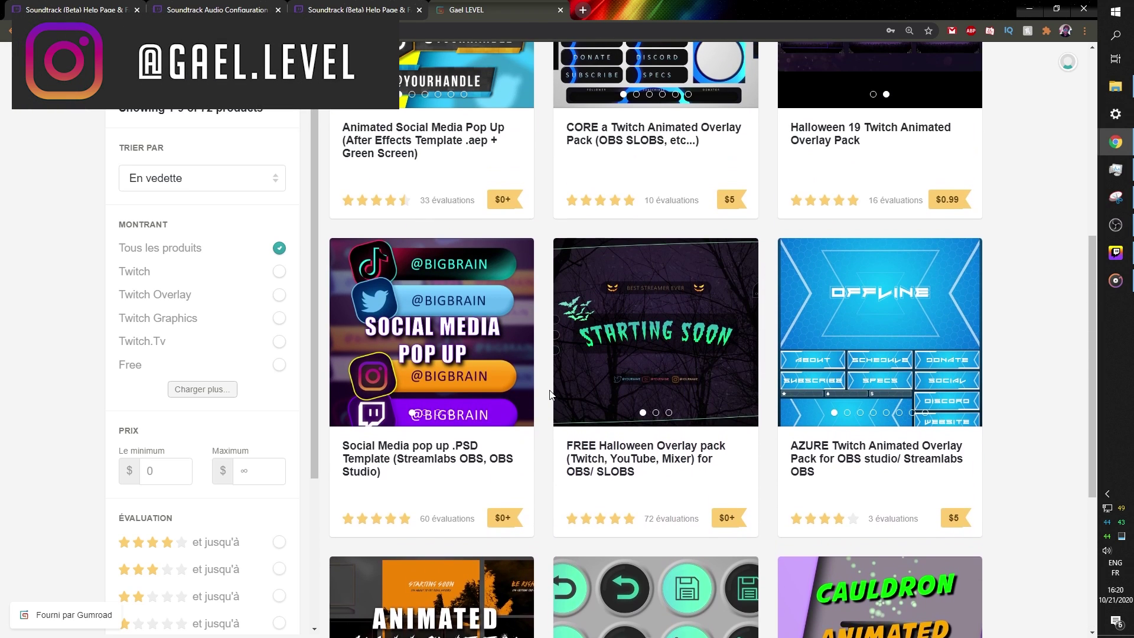
pyautogui.scroll(4, 549, 394)
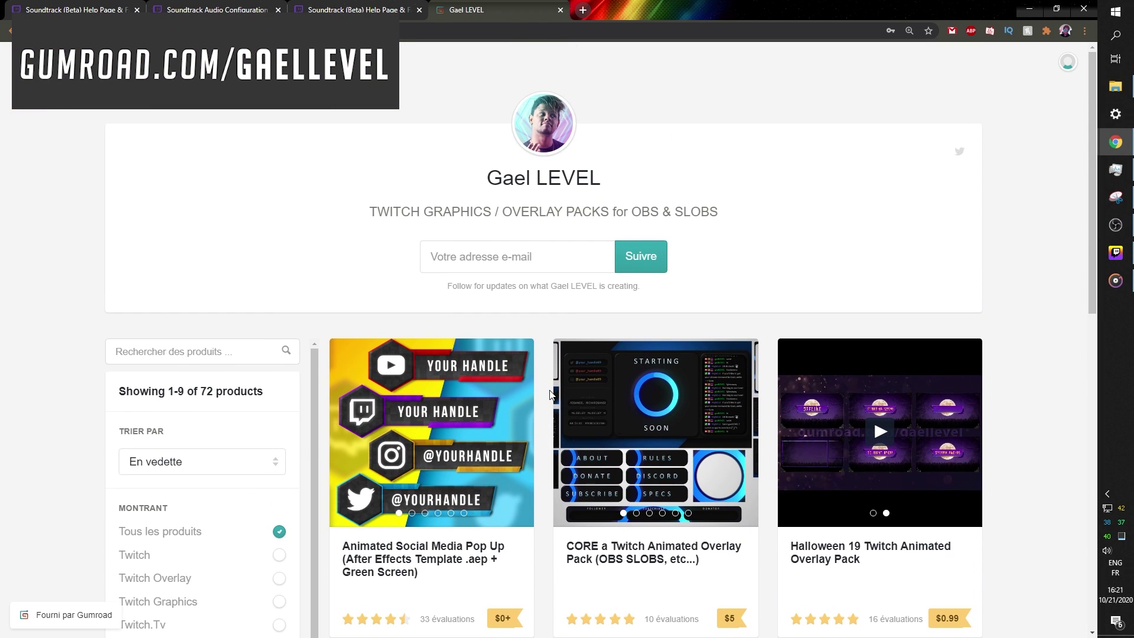